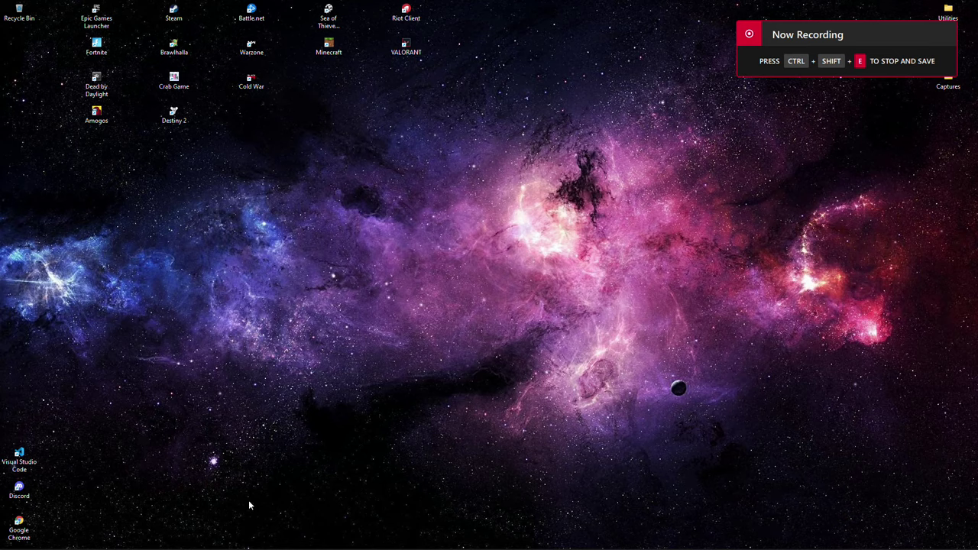
- Select the Cold War desktop shortcut, then dismiss the taskbar app shortcut menu
mouse_move(16, 544)
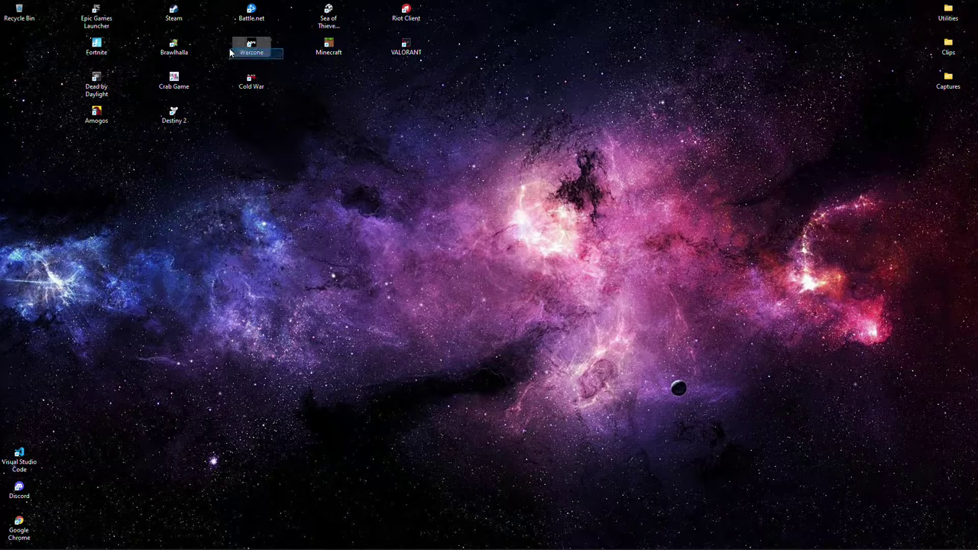
click(253, 85)
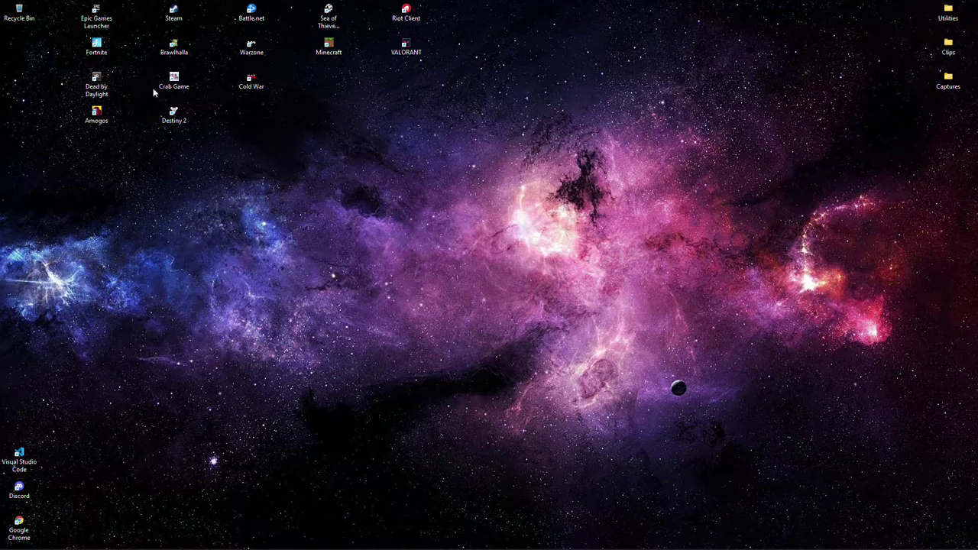
mouse_move(55, 541)
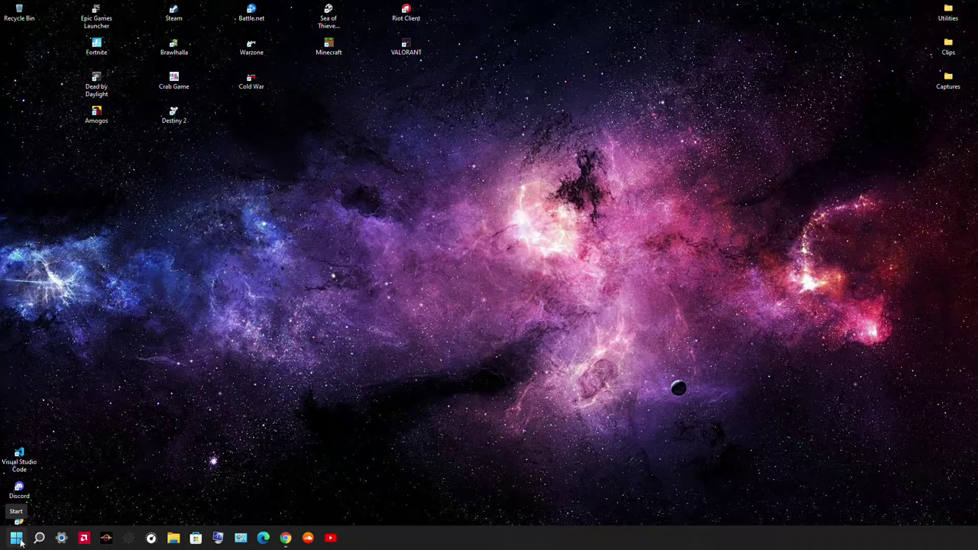
right_click(29, 539)
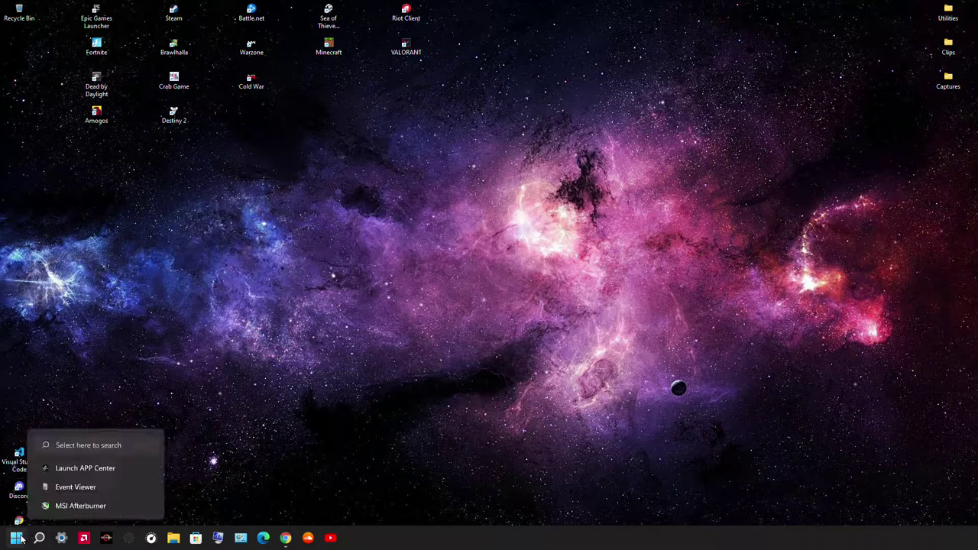
click(25, 538)
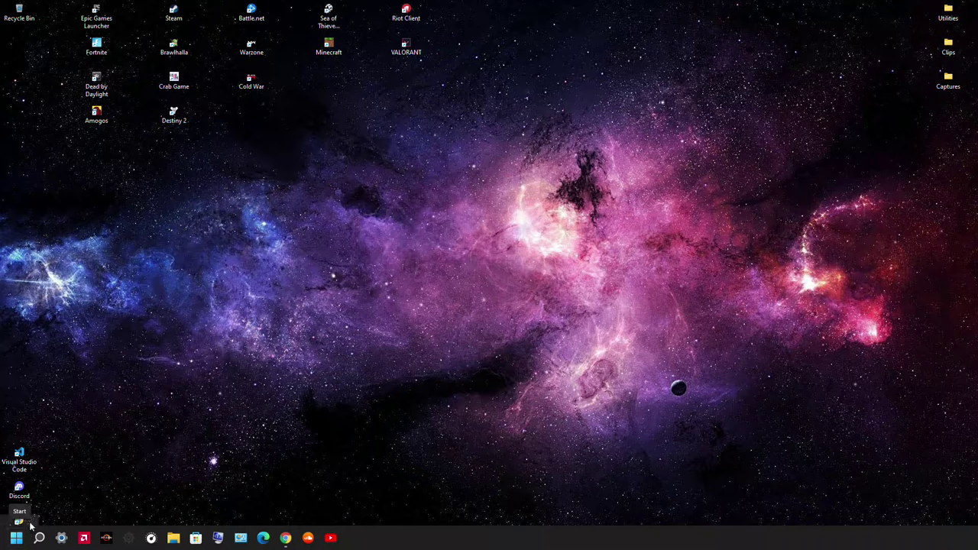
- Launch AMD Radeon Software, review the Performance > Tuning GPU, VRAM and fan values, then close it
right_click(49, 501)
click(81, 385)
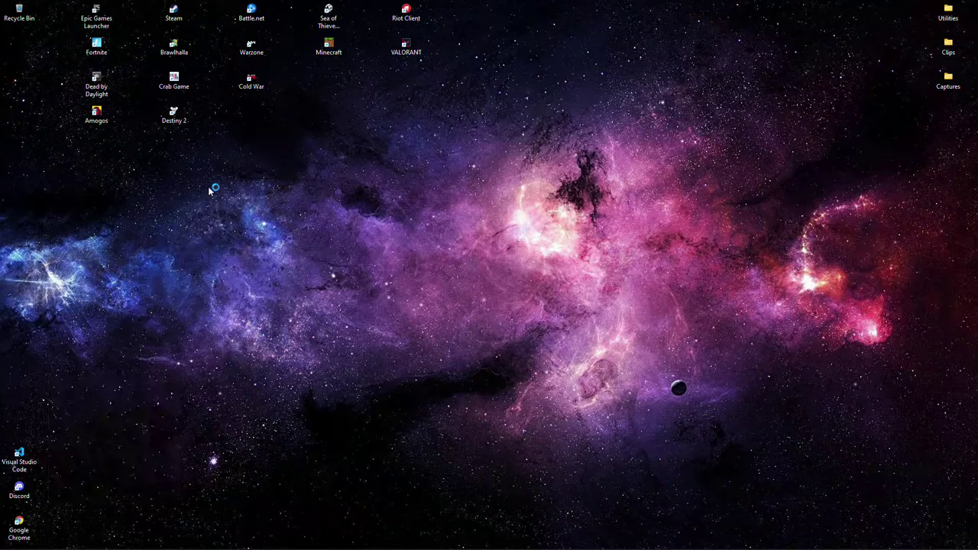
click(350, 48)
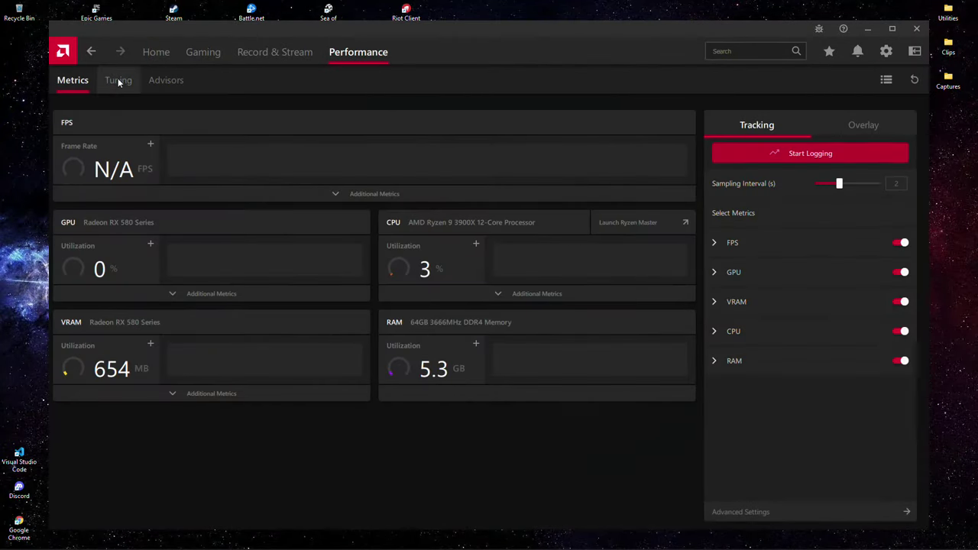
click(117, 79)
scroll(117, 349, down, 1)
scroll(117, 349, down, 2)
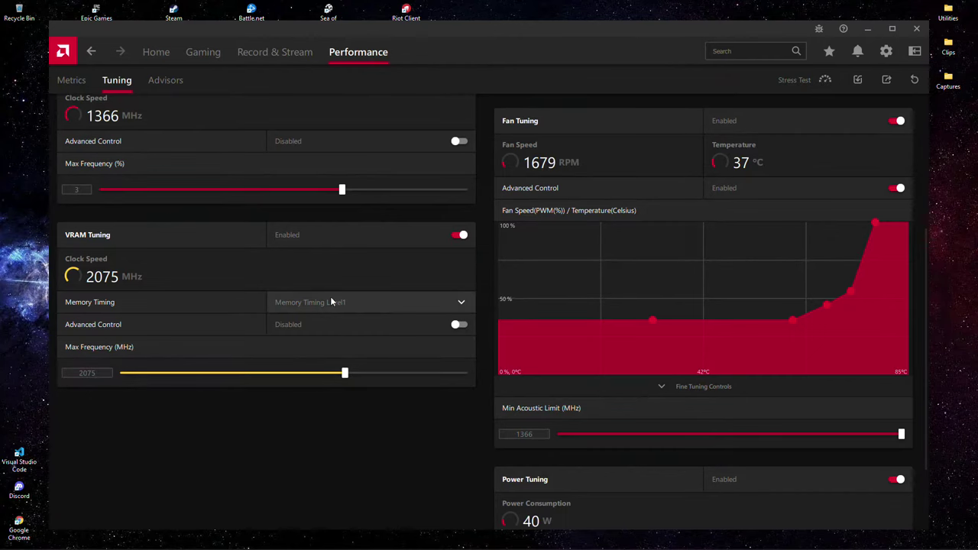
scroll(760, 183, up, 1)
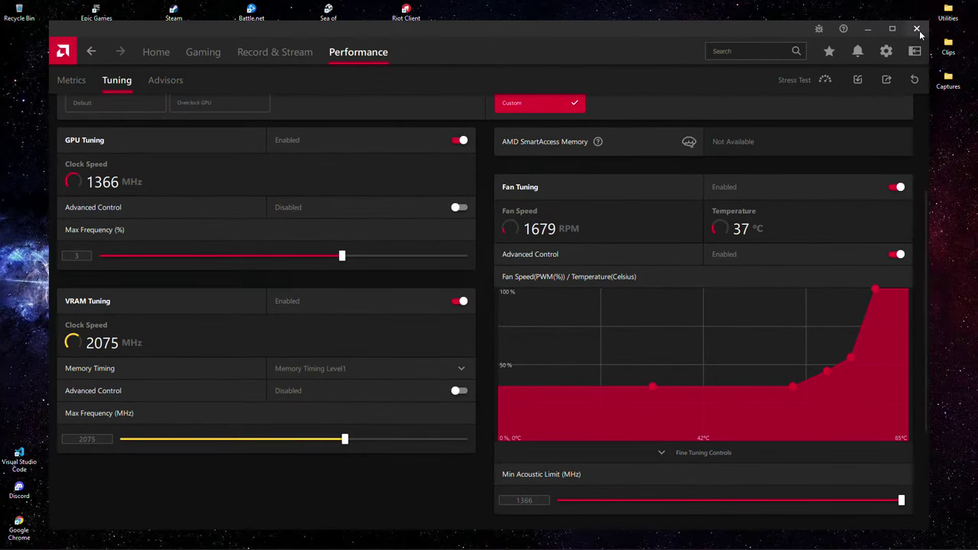
click(916, 29)
- Open Task Manager from the Win+X menu showing GPU 0 performance, then close it
right_click(16, 538)
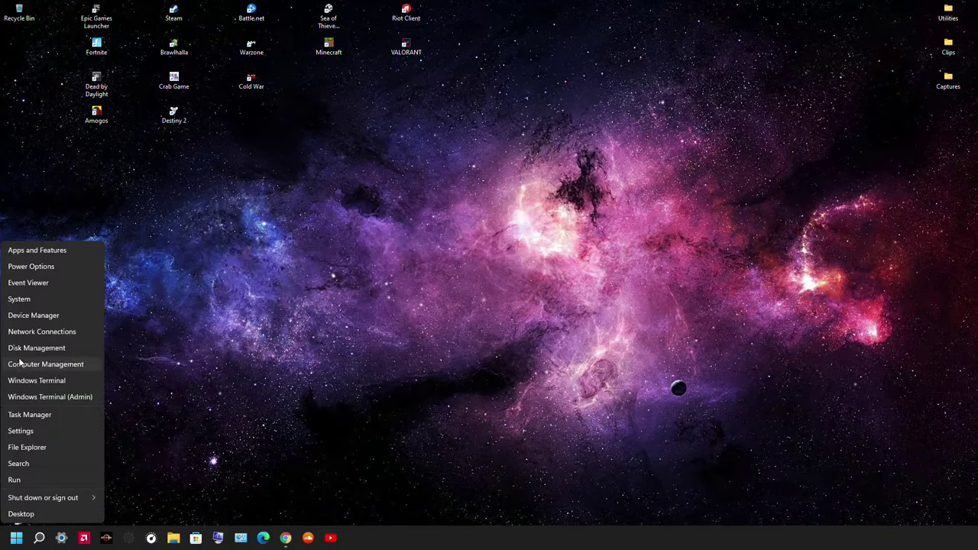
click(29, 414)
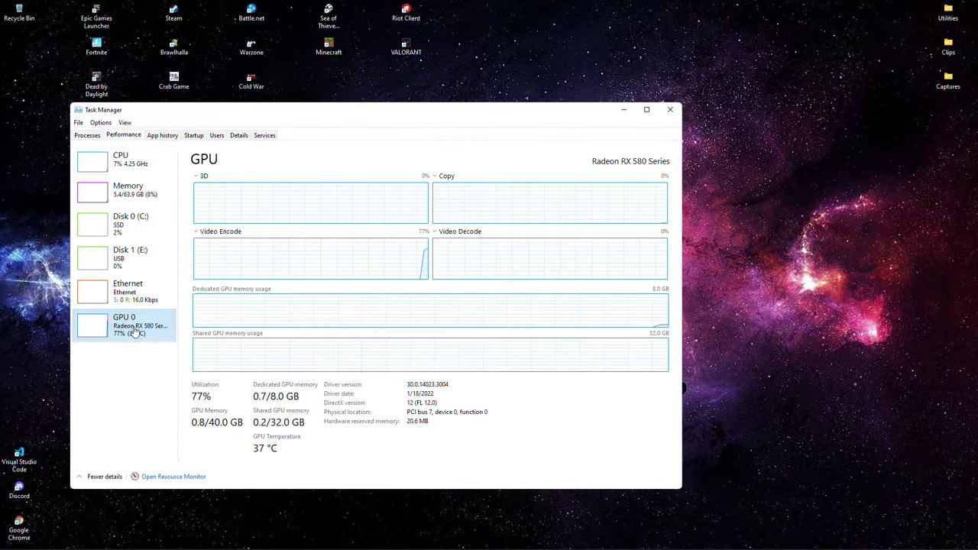
click(671, 109)
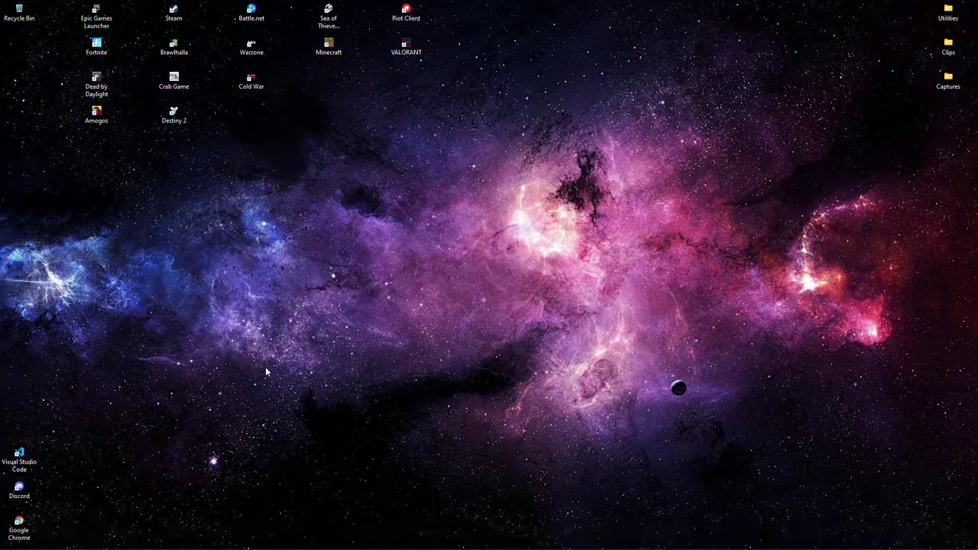
- Search Start for 'exploit' to open Exploit protection, keeping Control flow guard at Use default (On)
mouse_move(61, 538)
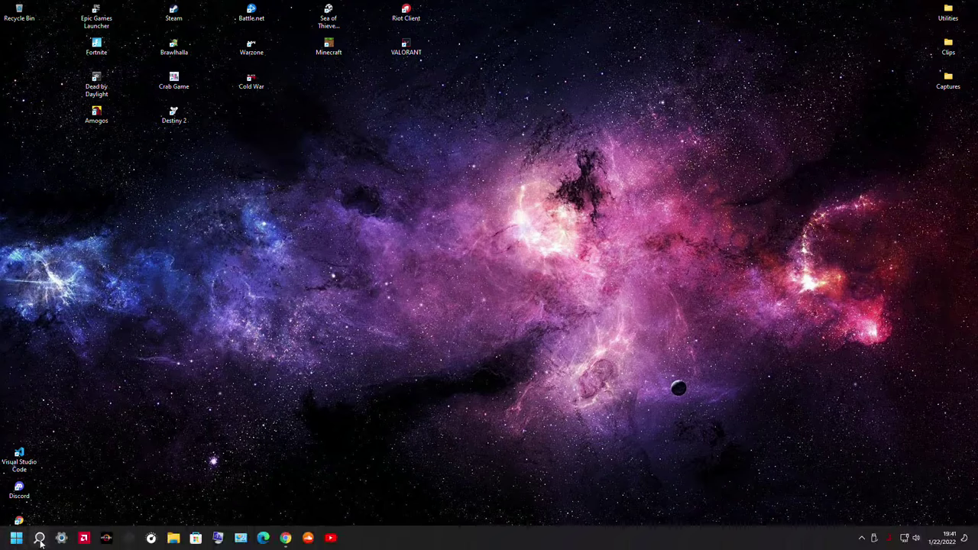
key(super)
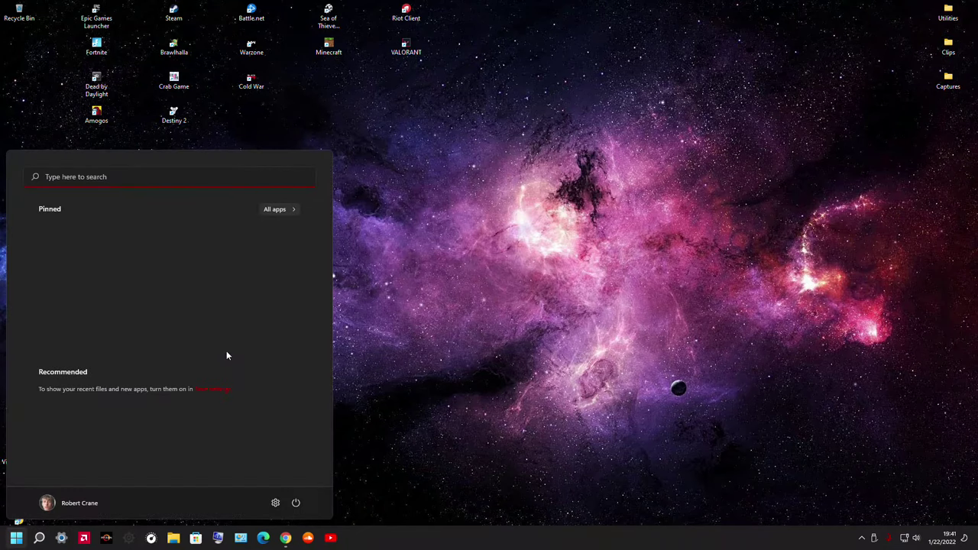
text(exploit)
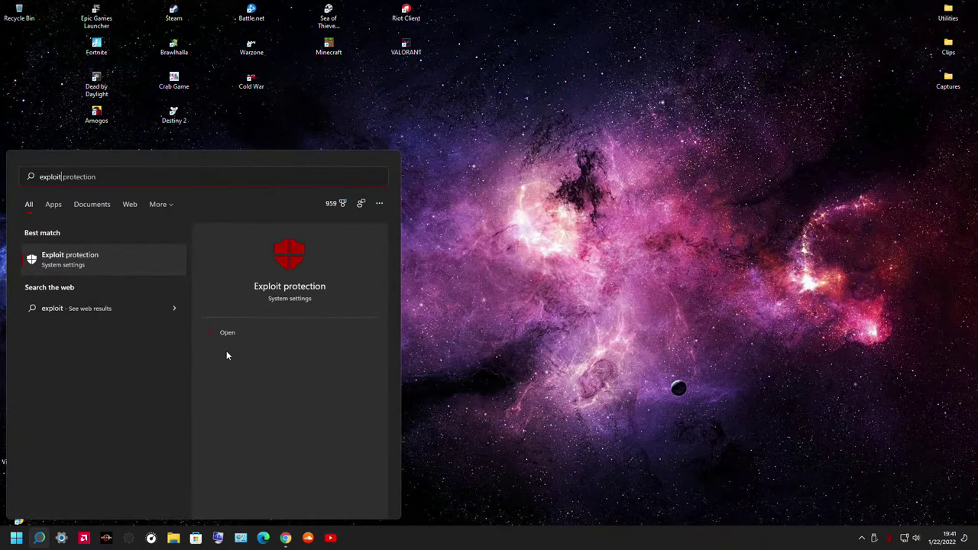
key(Return)
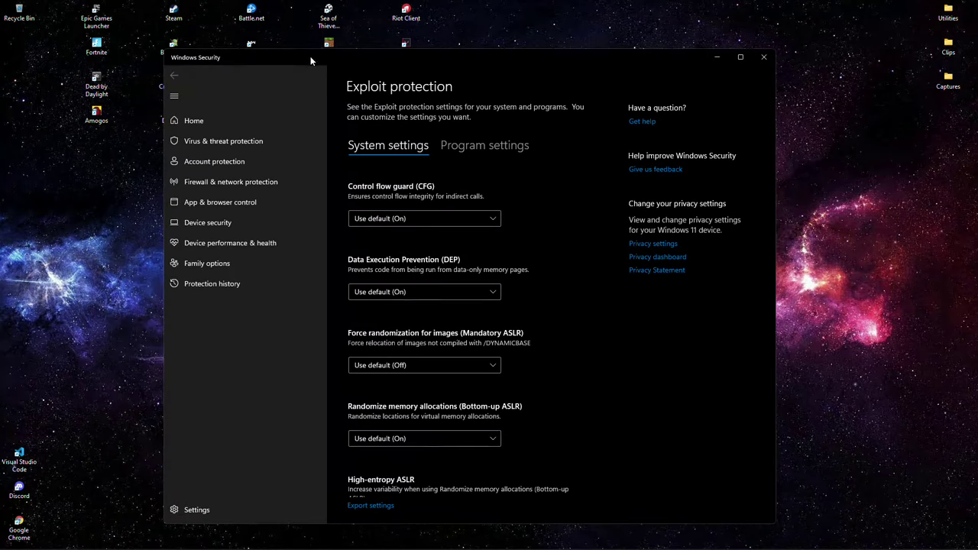
click(382, 221)
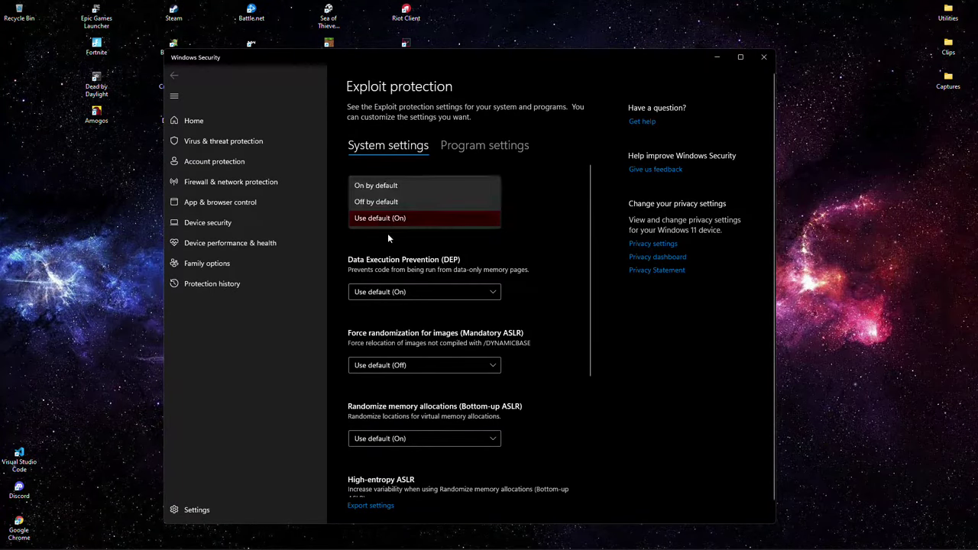
click(383, 219)
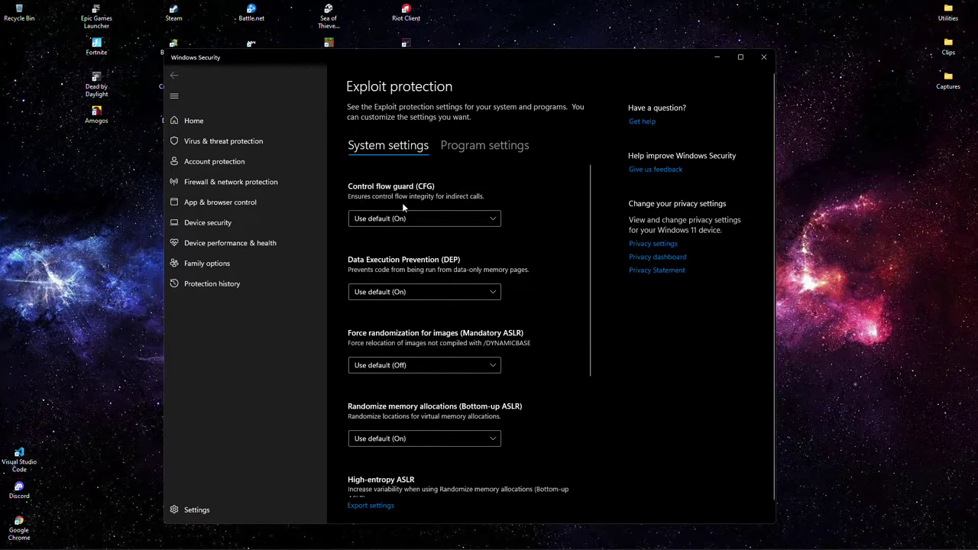
- In Program settings, remove the existing Fortnite entry and confirm
click(485, 145)
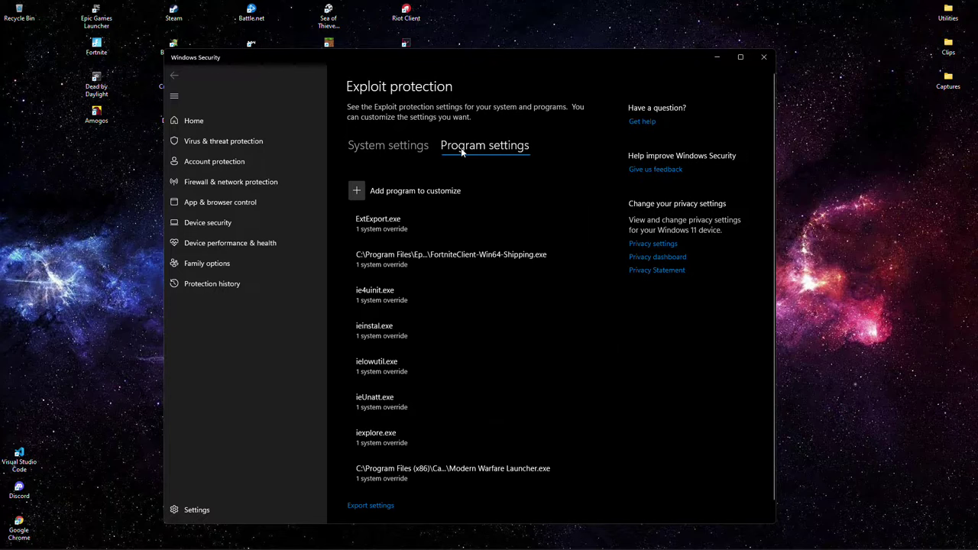
scroll(382, 221, down, 1)
scroll(382, 221, up, 1)
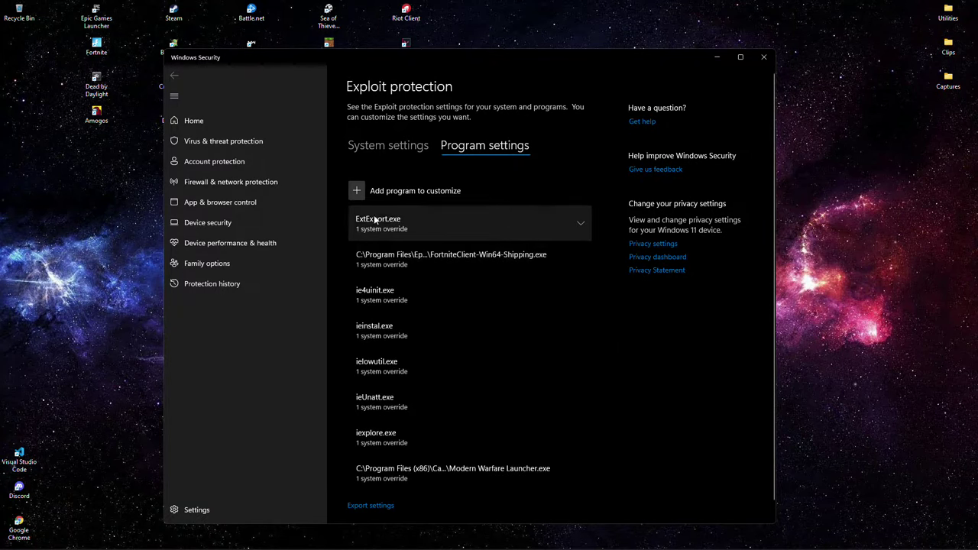
scroll(428, 244, down, 1)
scroll(451, 222, up, 1)
click(403, 258)
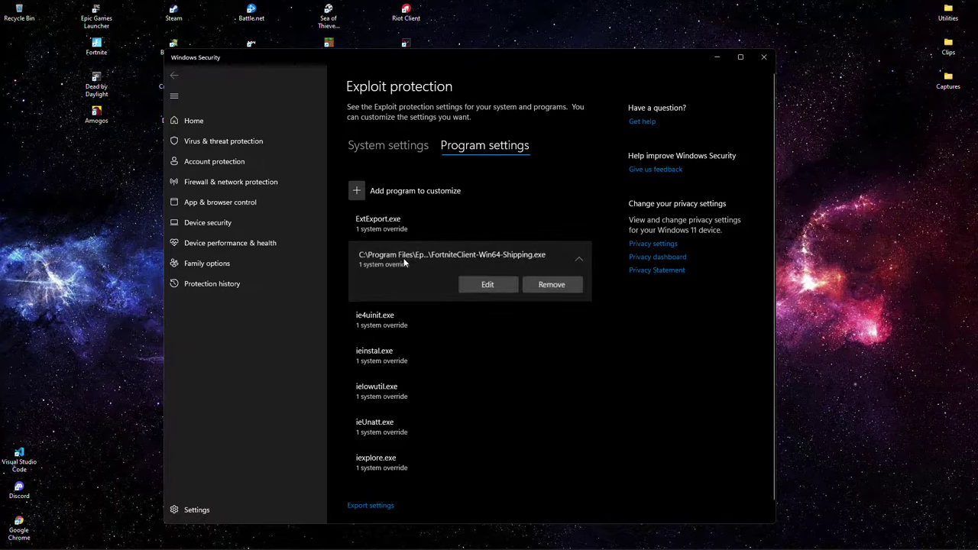
click(553, 284)
click(461, 337)
- Remove the Modern Warfare Launcher.exe entry and confirm
scroll(482, 306, down, 10)
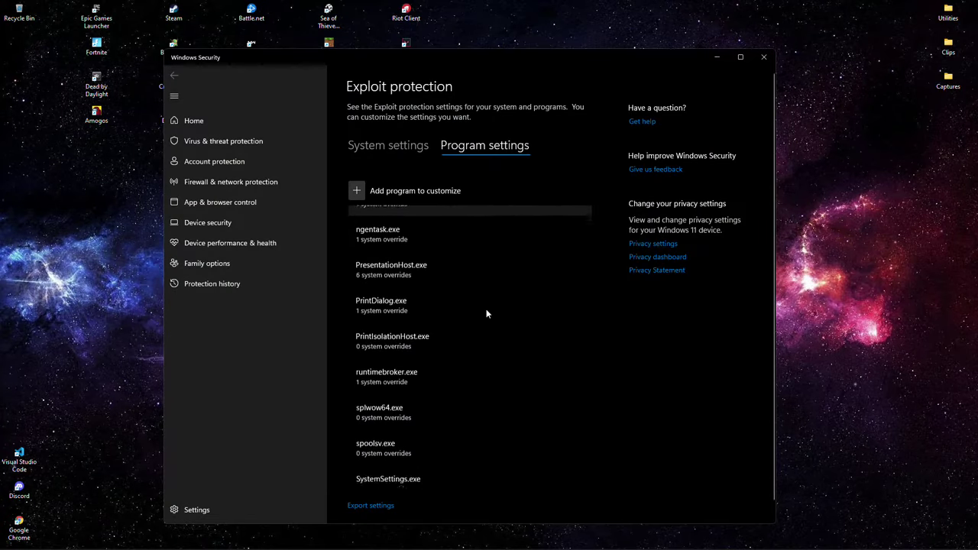
scroll(484, 306, up, 10)
click(482, 220)
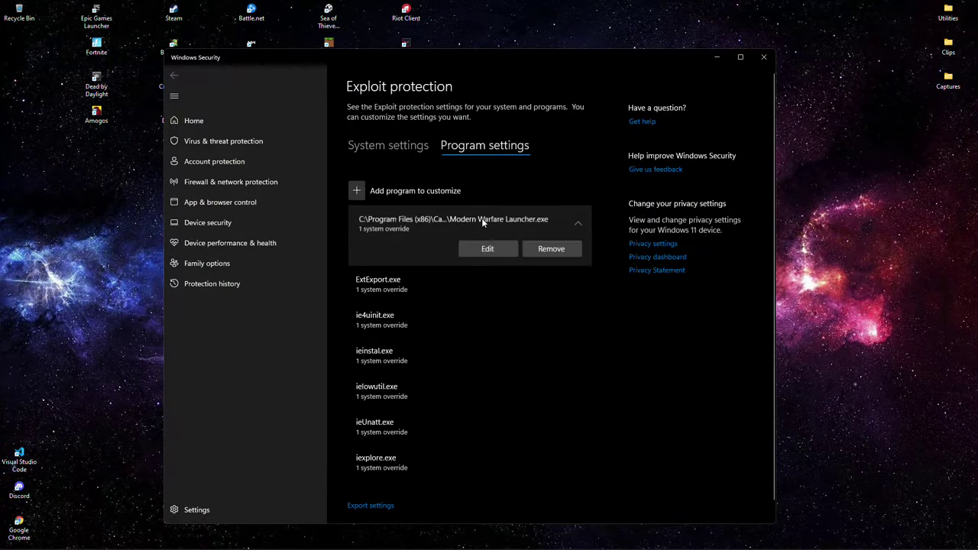
click(556, 250)
click(543, 344)
- Start adding a program by exact file path, browse to This PC, then cancel the picker
click(374, 192)
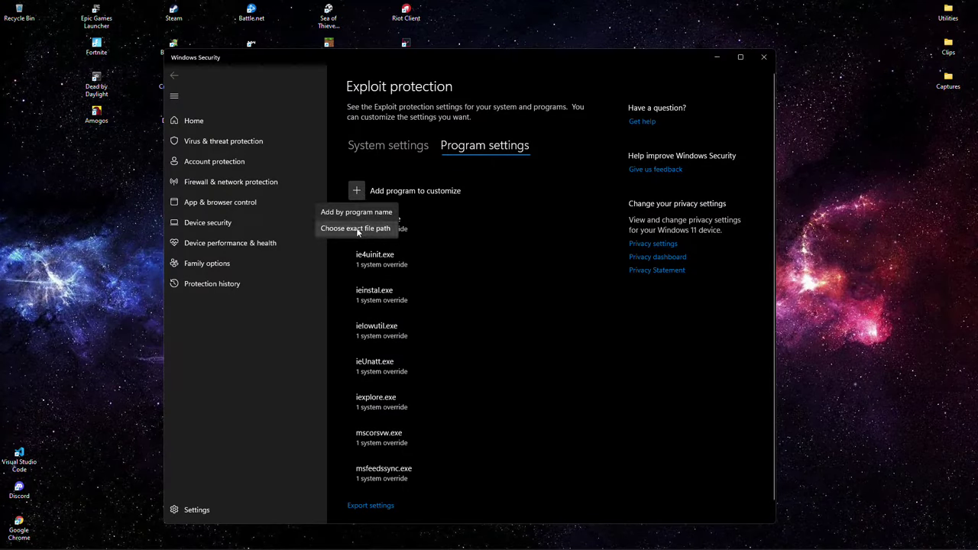
click(359, 230)
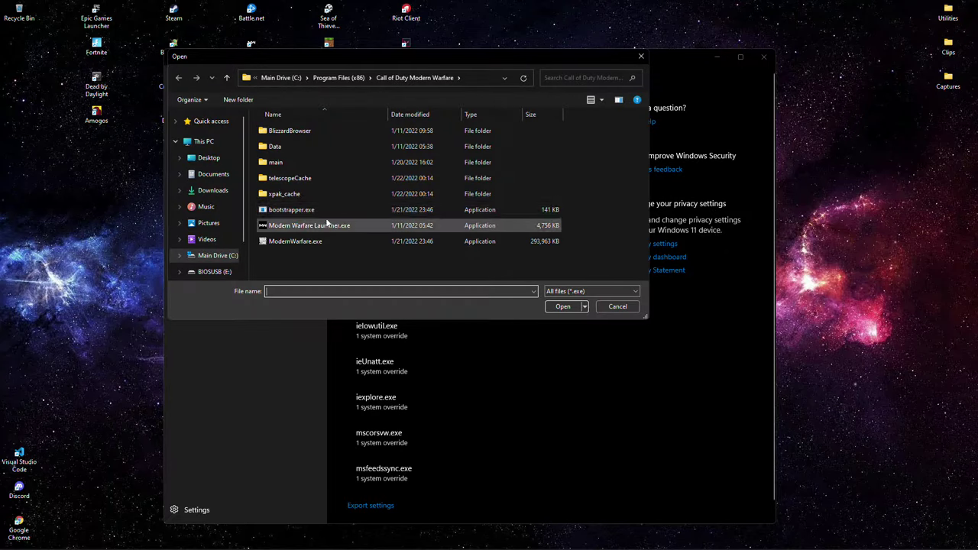
click(200, 142)
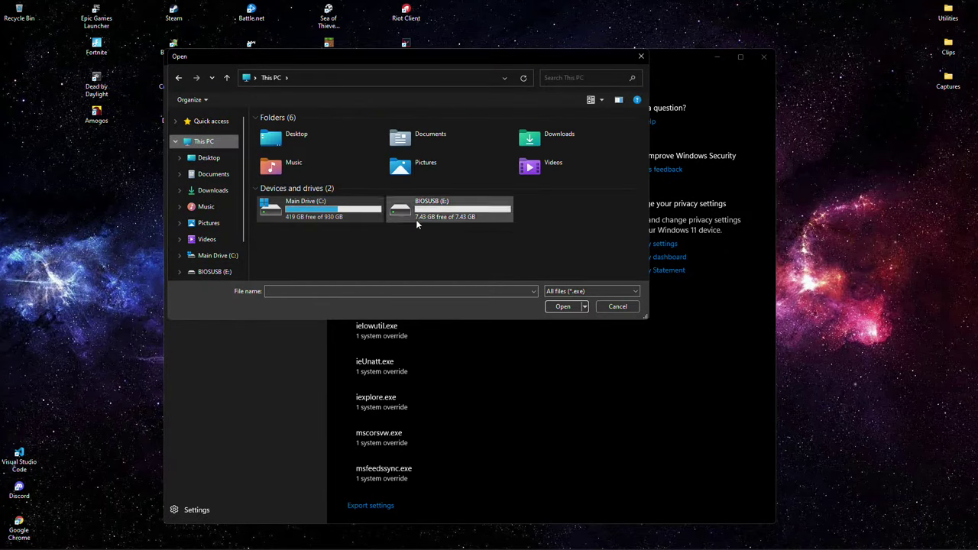
drag(345, 58, 449, 94)
key(Escape)
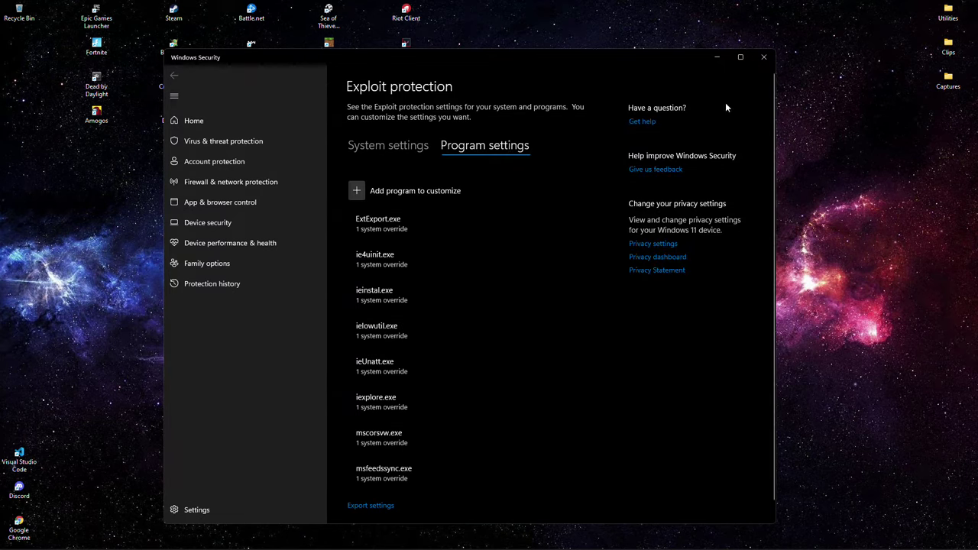
- Add a program by exact file path and browse into Main Drive (C:) > Program Files
click(355, 196)
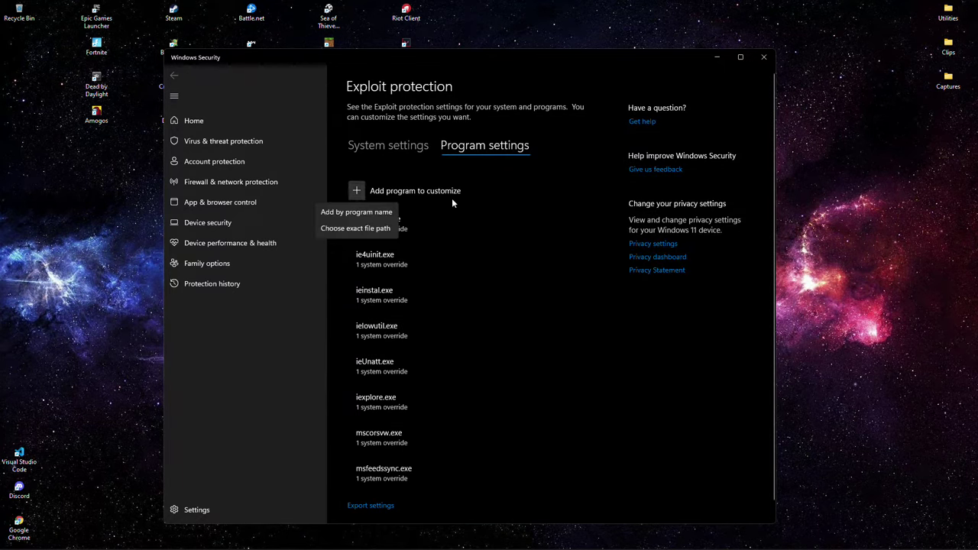
click(364, 230)
click(306, 177)
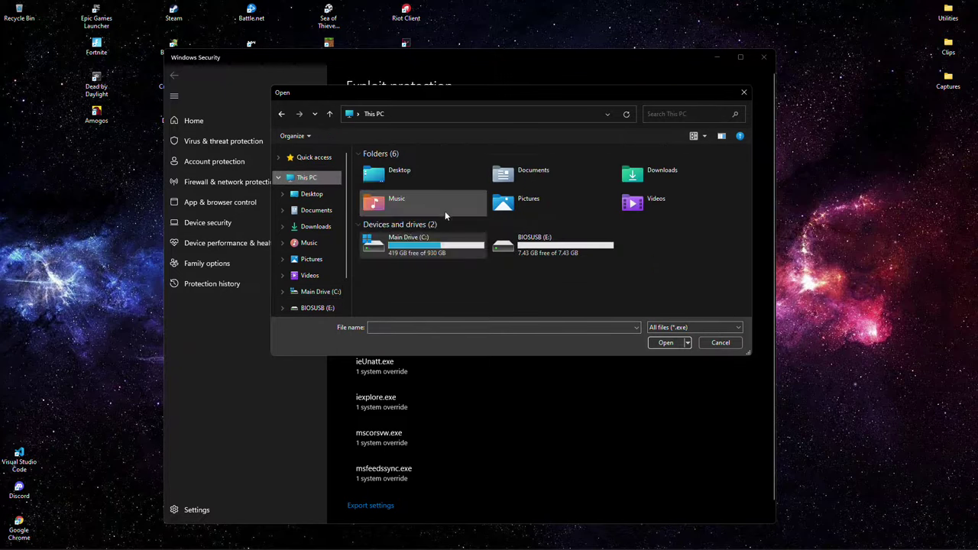
click(437, 250)
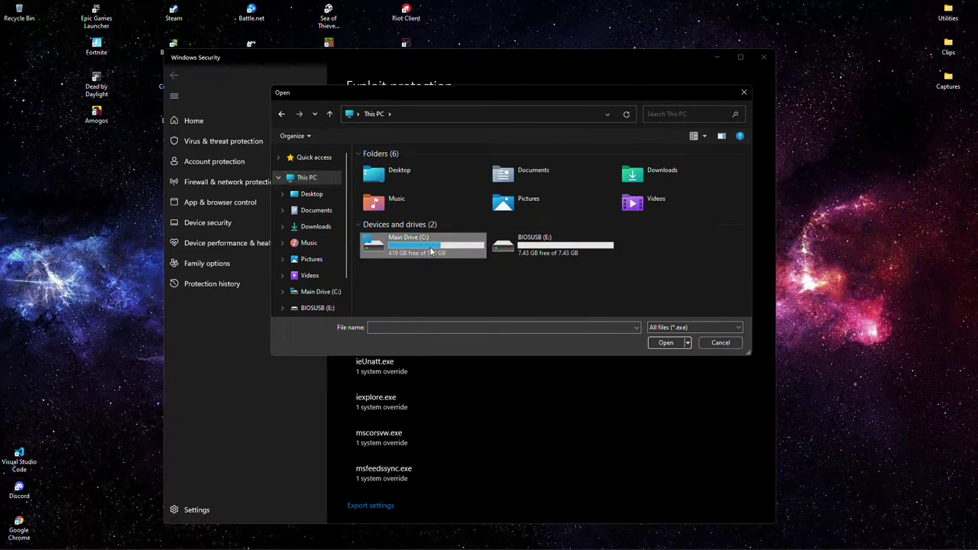
double_click(431, 251)
scroll(410, 247, down, 5)
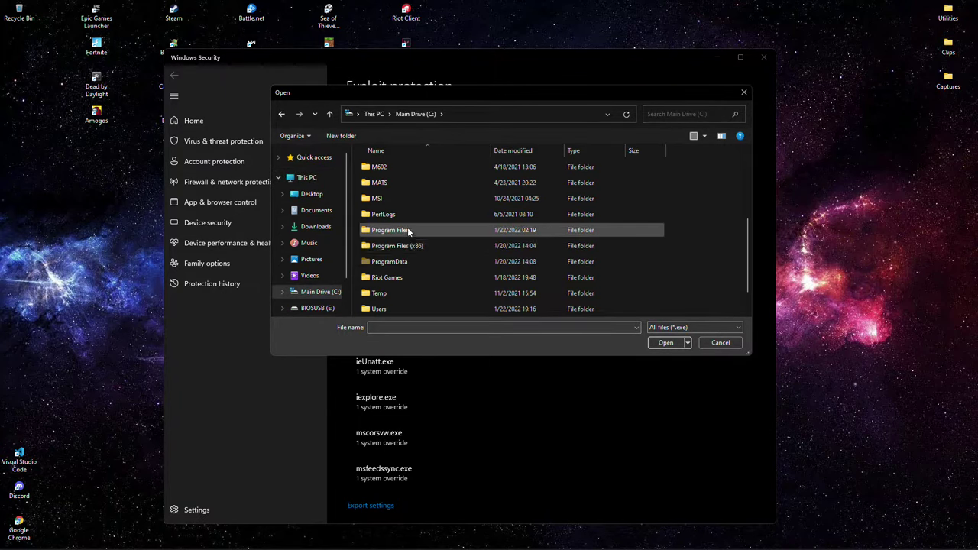
double_click(407, 229)
- Open Epic Games > Fortnite > FortniteGame > Binaries > Win64
scroll(409, 200, down, 2)
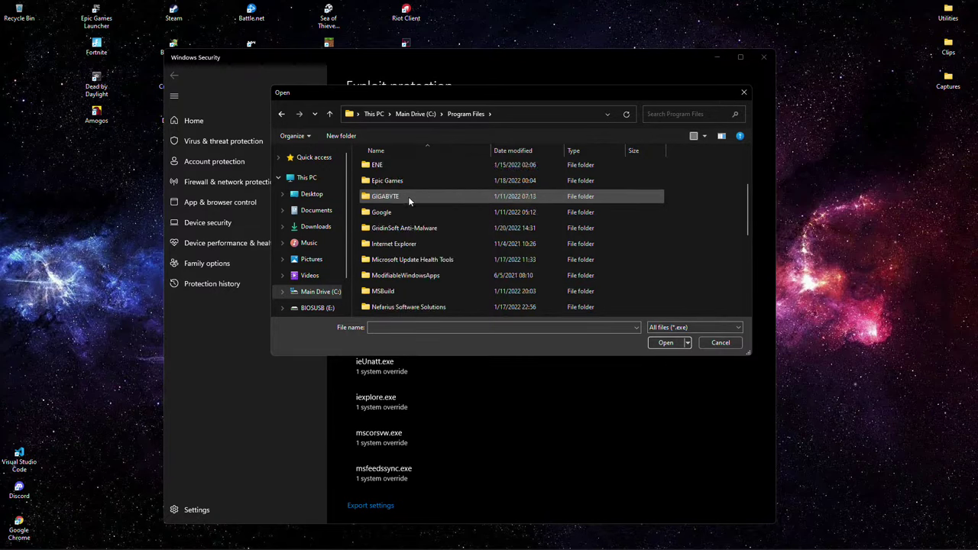
scroll(409, 200, up, 2)
drag(750, 353, 808, 412)
double_click(397, 277)
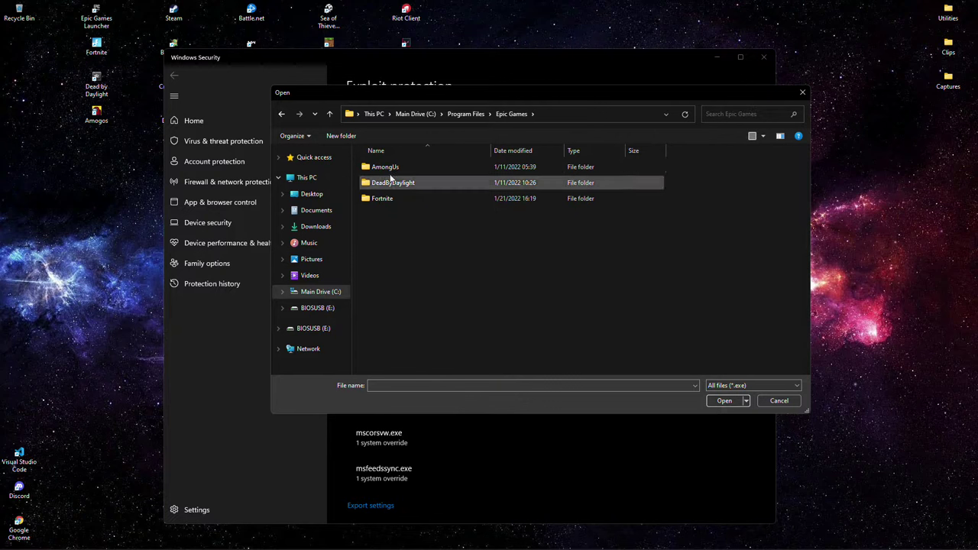
double_click(388, 198)
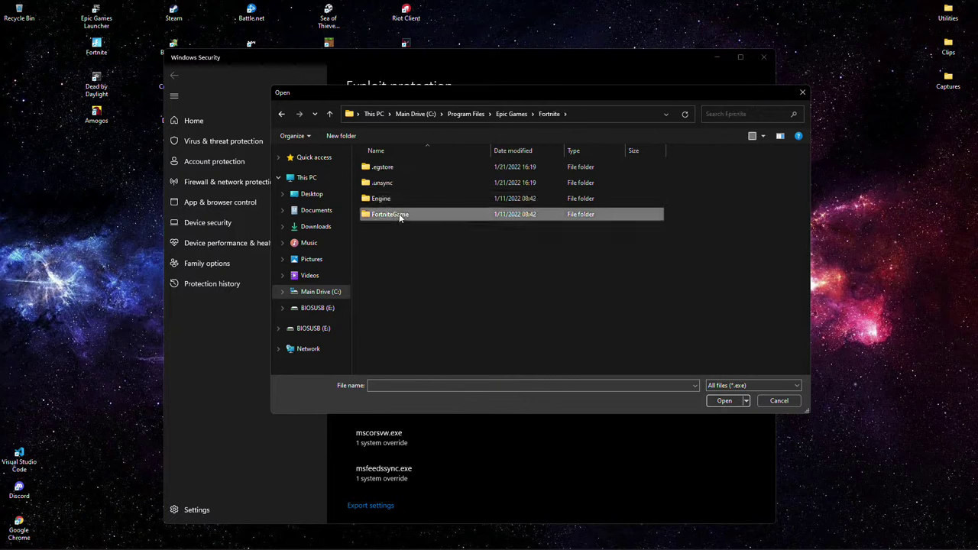
double_click(399, 217)
double_click(396, 166)
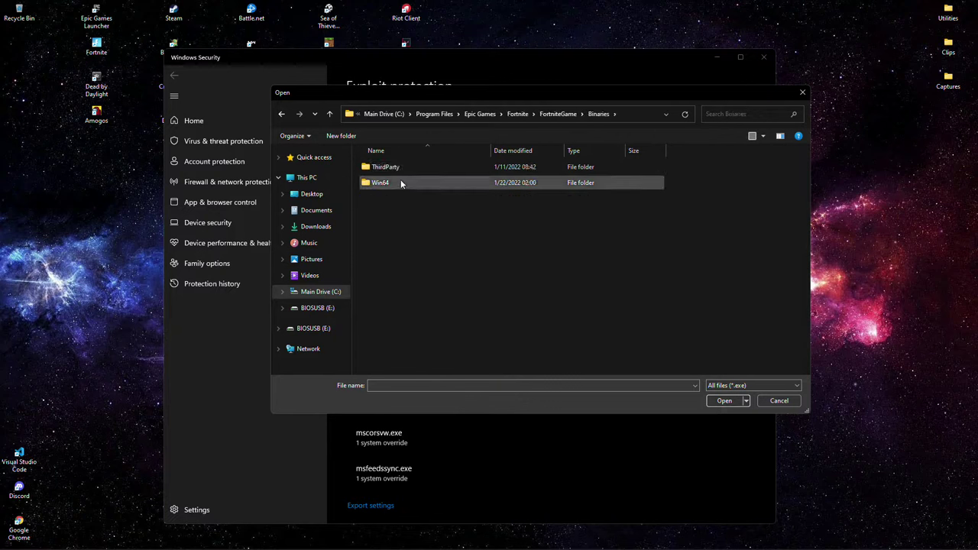
double_click(401, 182)
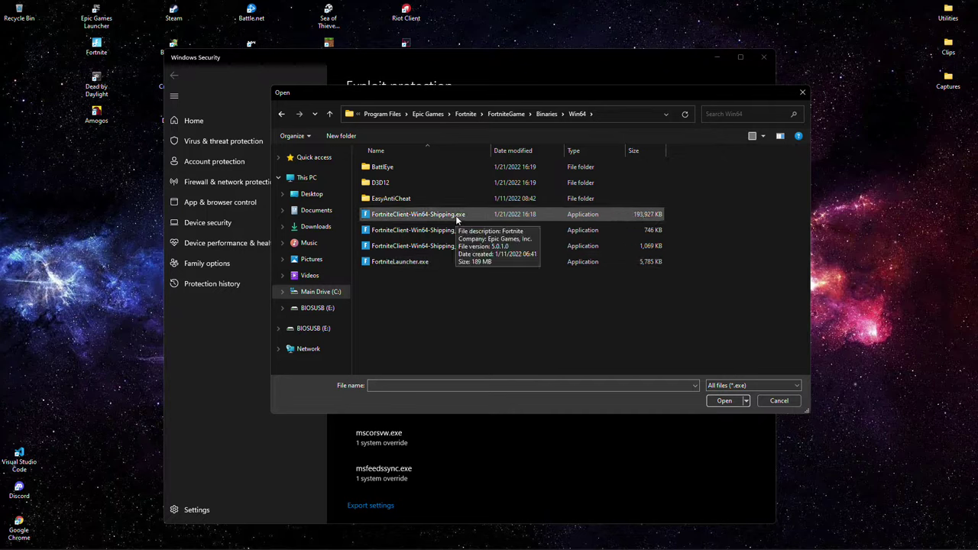
- Add FortniteClient-Win64-Shipping.exe with Control flow guard overridden Off, apply, and approve UAC
double_click(475, 214)
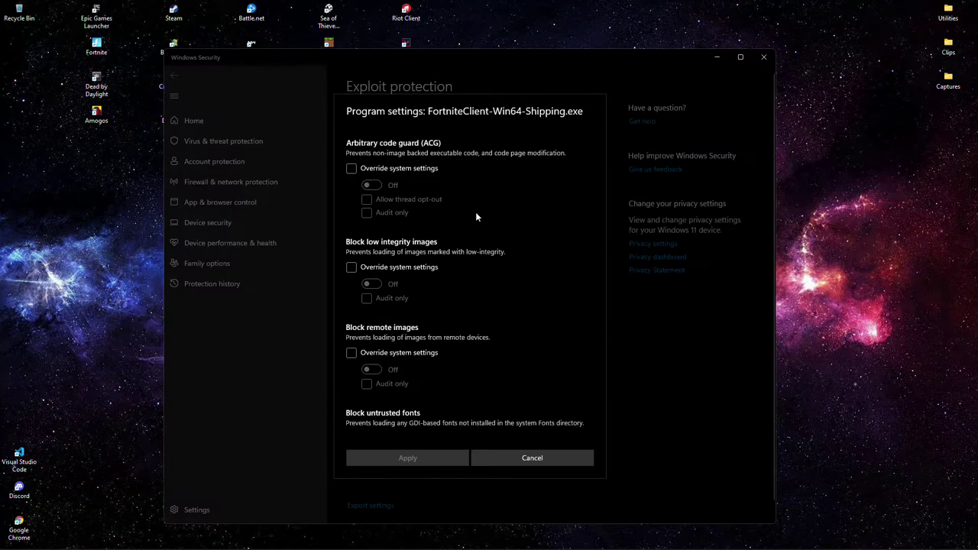
scroll(417, 238, down, 2)
scroll(417, 243, down, 3)
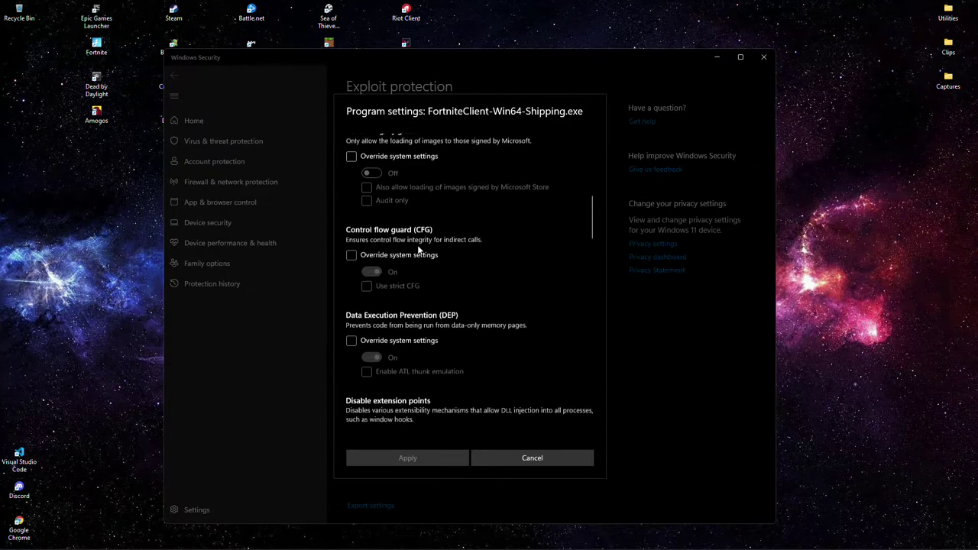
scroll(417, 243, up, 1)
click(358, 313)
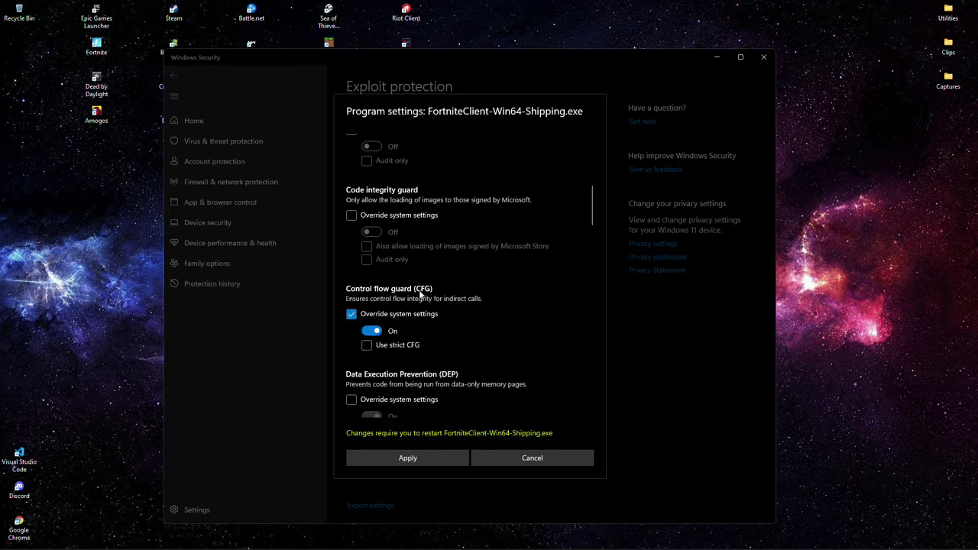
click(368, 330)
click(397, 459)
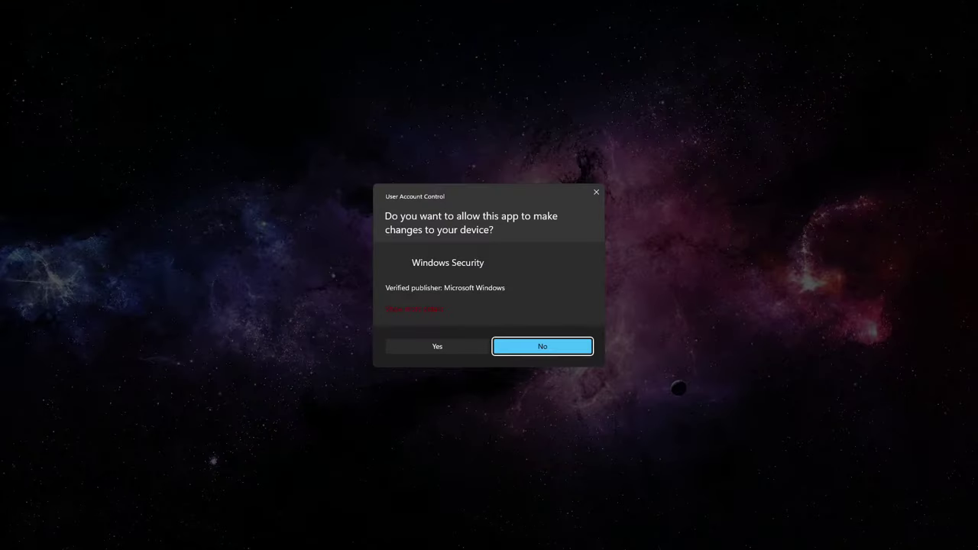
click(541, 345)
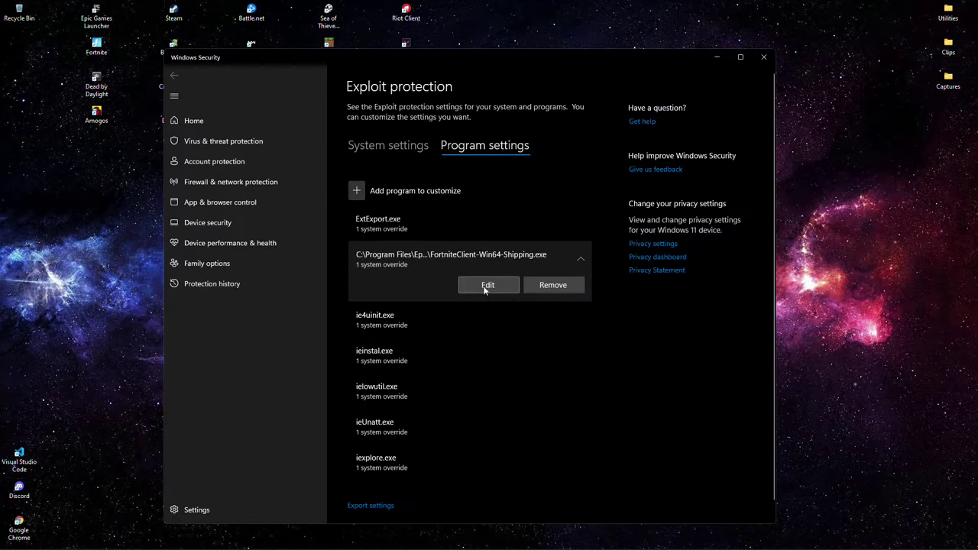
- Start adding a program by path and browse Documents > Call of Duty Modern Warfare > players, then back out
click(364, 192)
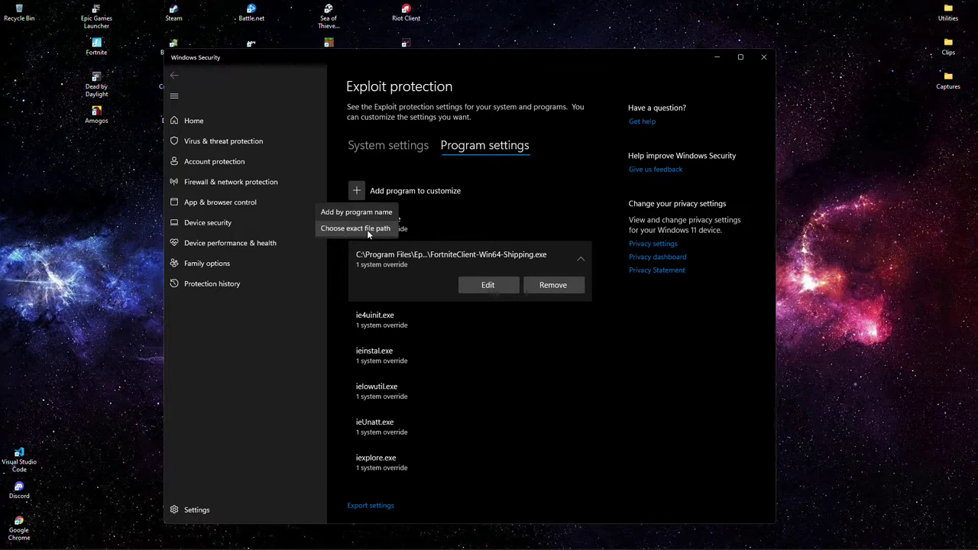
click(367, 229)
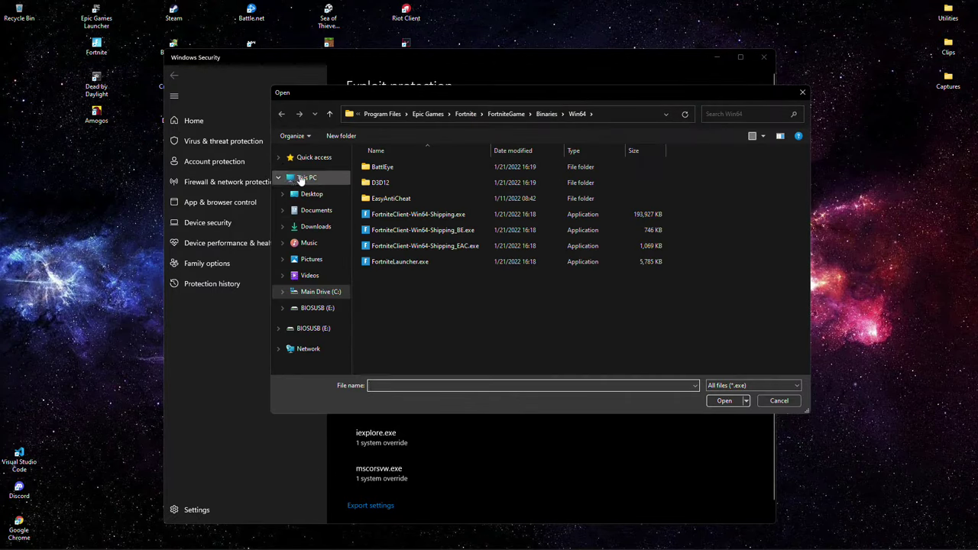
click(306, 177)
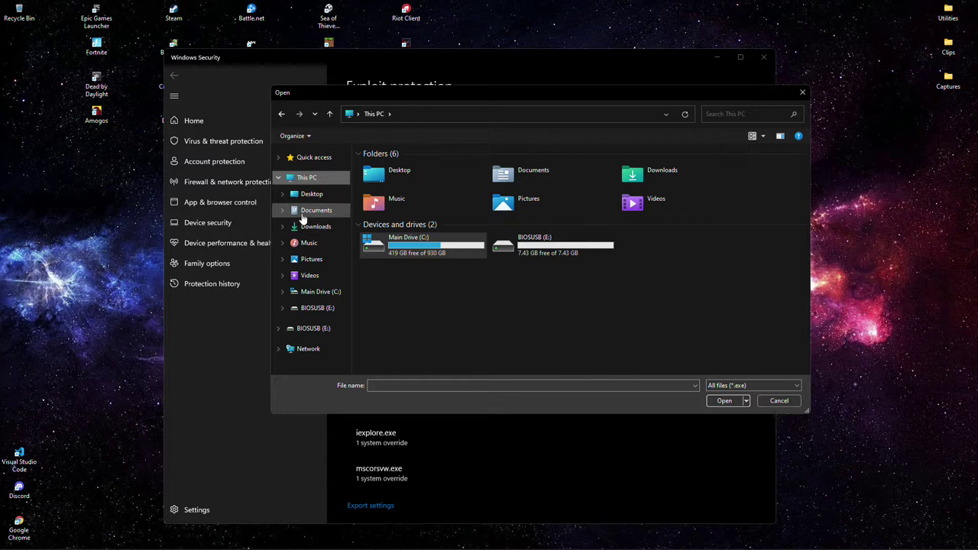
click(318, 214)
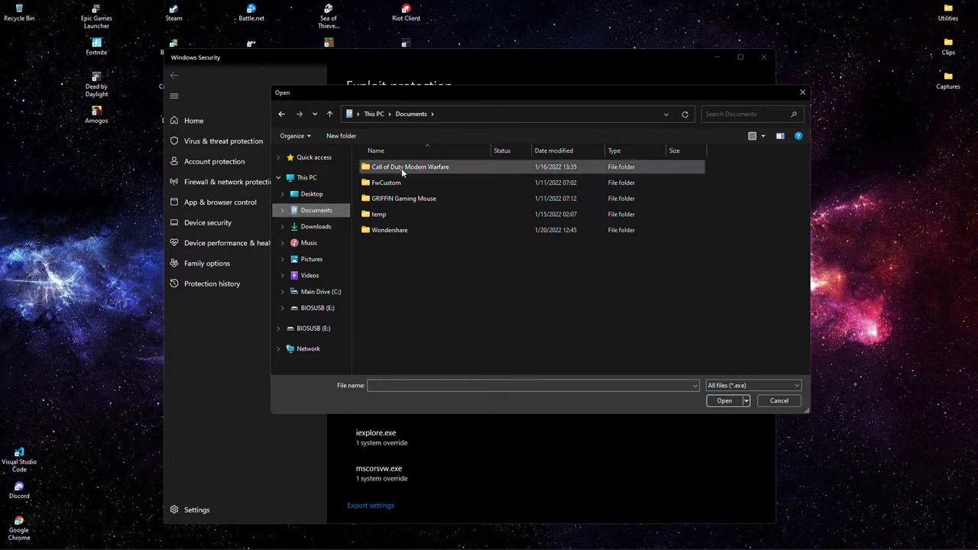
double_click(402, 171)
double_click(398, 188)
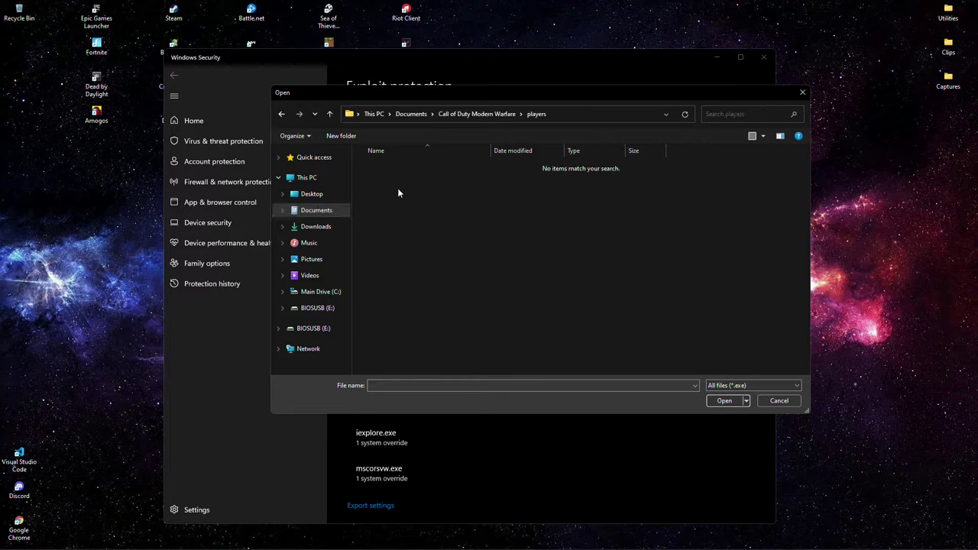
key(alt+Left)
key(alt+Left)
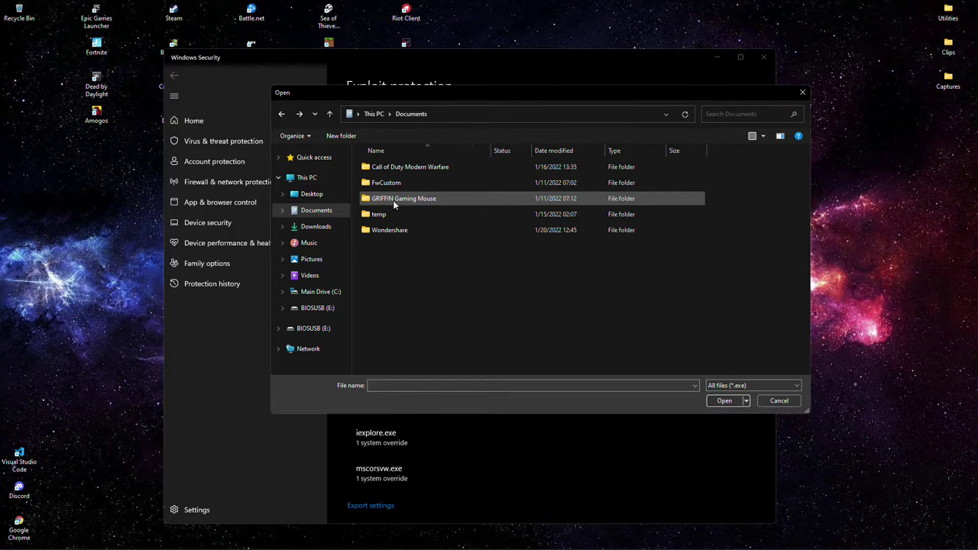
- Browse from This PC into Main Drive (C:) > Program Files, then return to C:
click(334, 180)
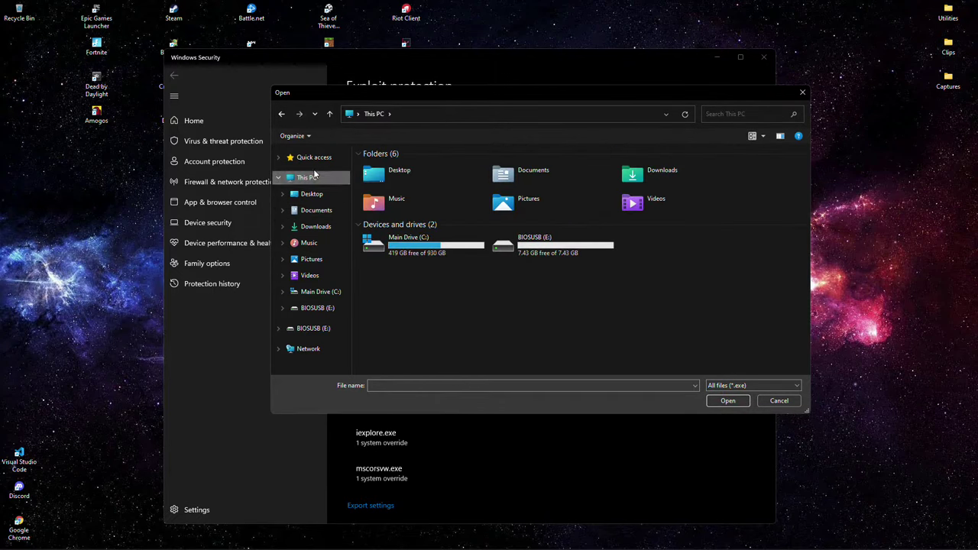
double_click(417, 251)
scroll(409, 195, down, 3)
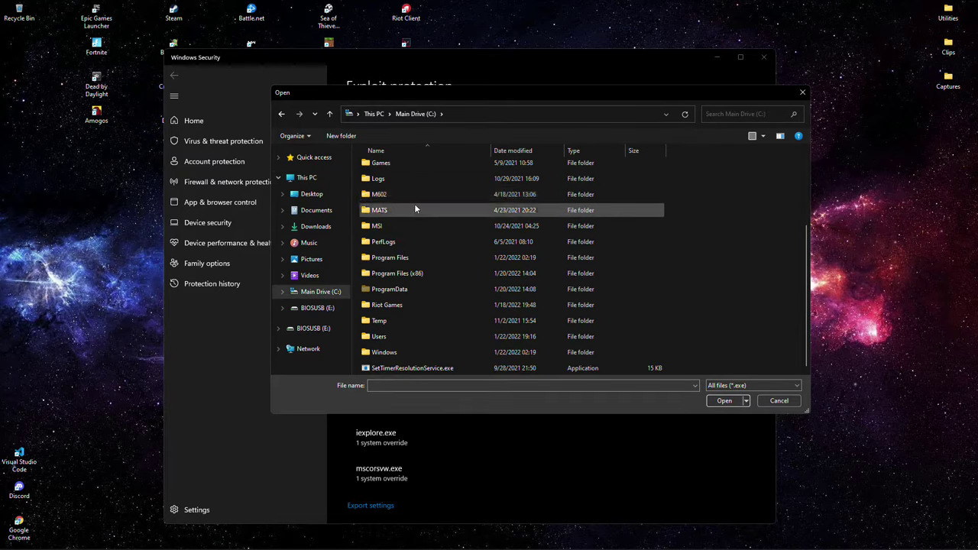
double_click(405, 258)
scroll(415, 208, down, 3)
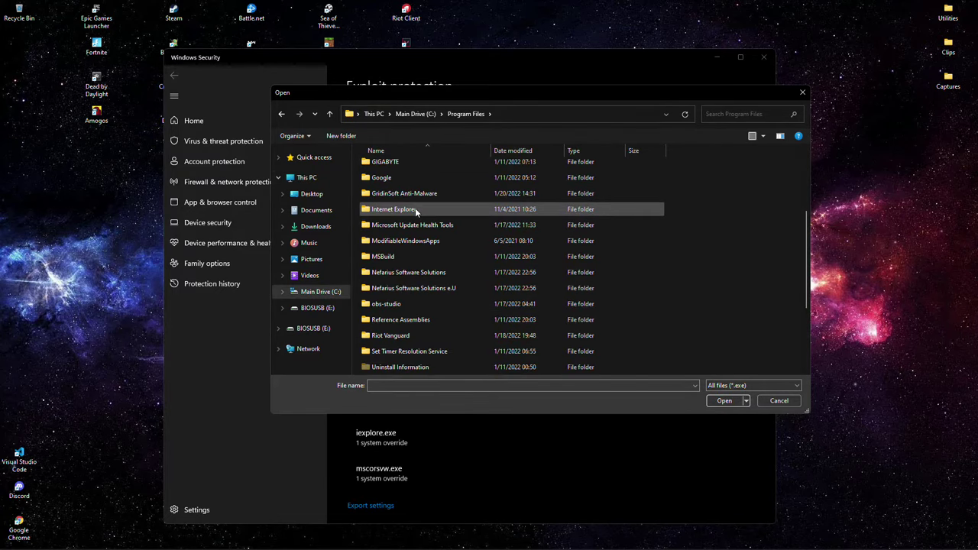
scroll(415, 208, down, 3)
scroll(451, 224, up, 6)
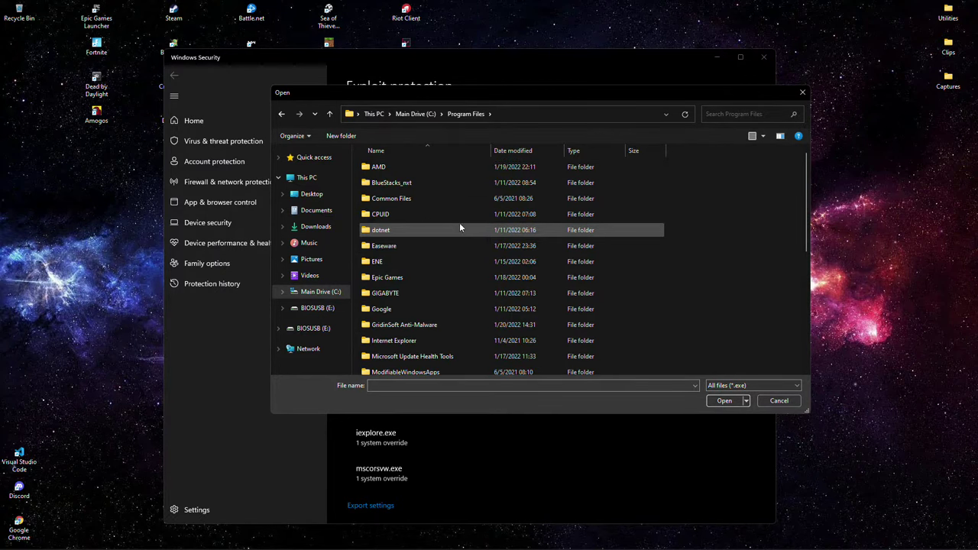
key(alt+Up)
scroll(416, 268, down, 3)
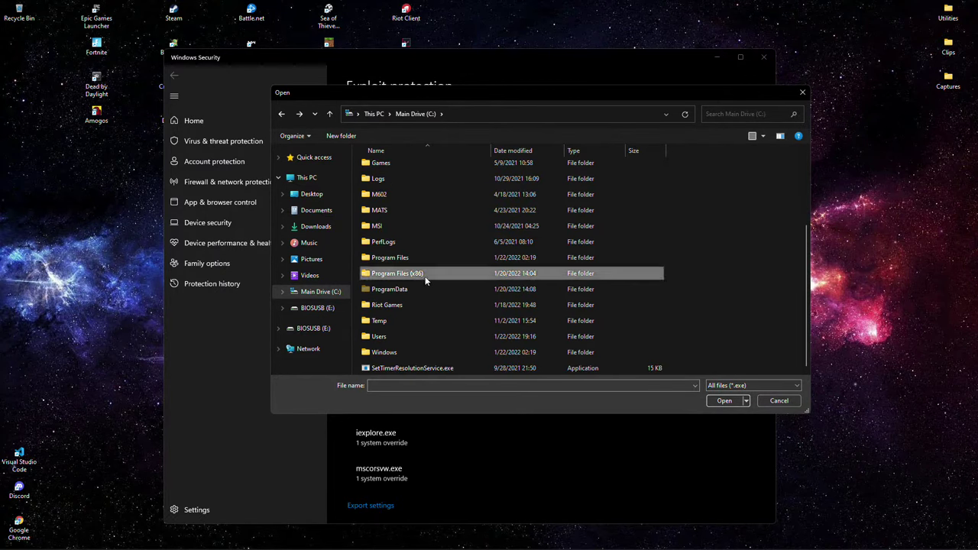
- Open Program Files (x86) > Call of Duty Modern Warfare, then dismiss the file picker
double_click(425, 275)
click(421, 216)
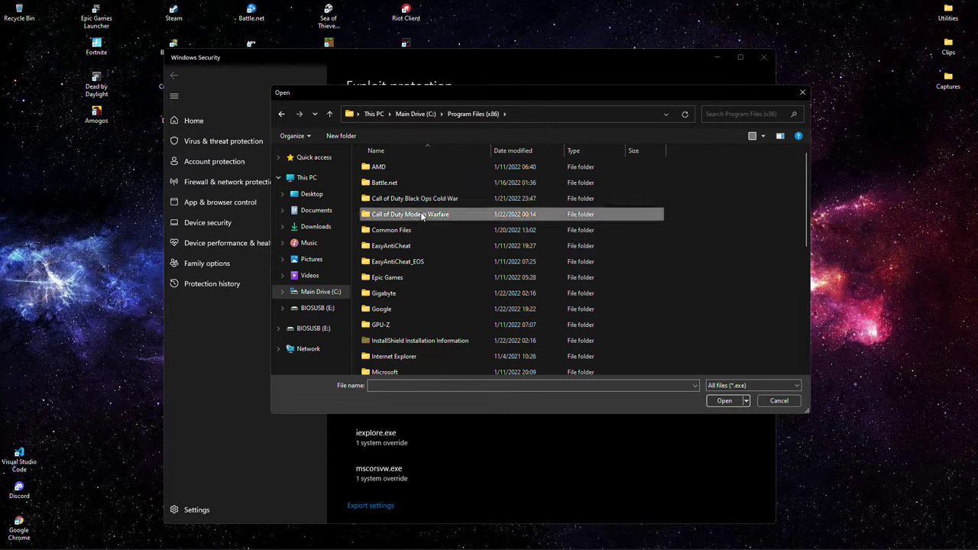
double_click(421, 216)
key(alt+Up)
key(alt+Up)
key(alt+Up)
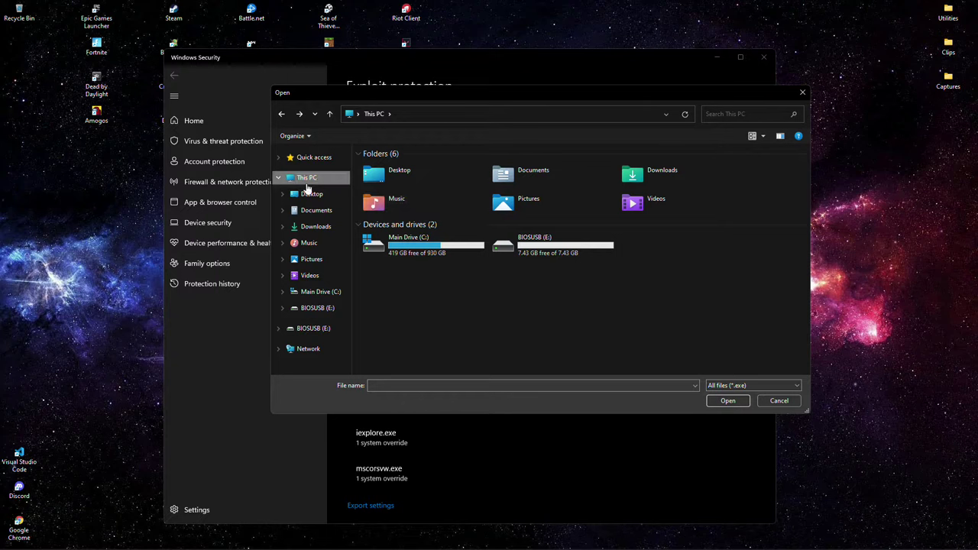
click(803, 92)
- Add a program by path again, selecting ModernWarfare.exe in C:\Program Files (x86)\Call of Duty Modern Warfare
click(356, 190)
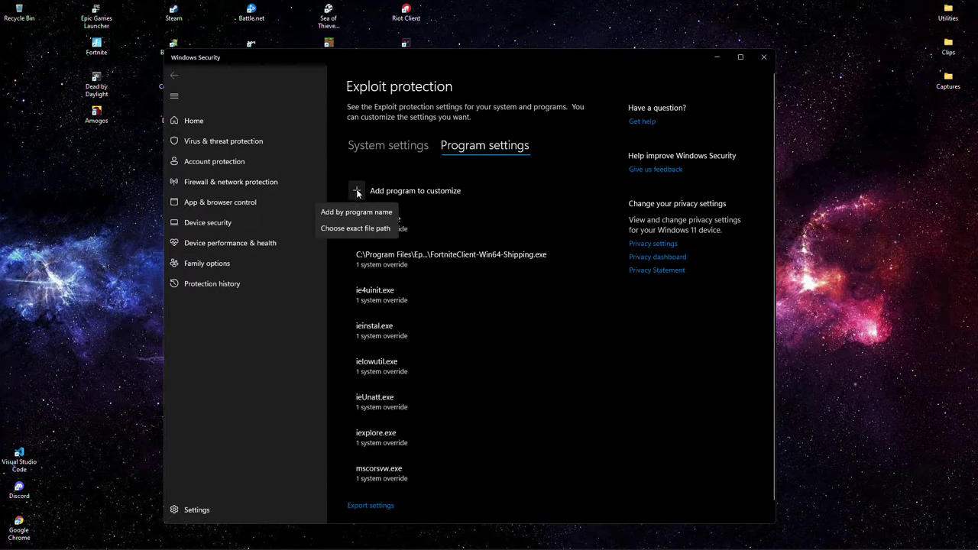
click(363, 232)
click(310, 177)
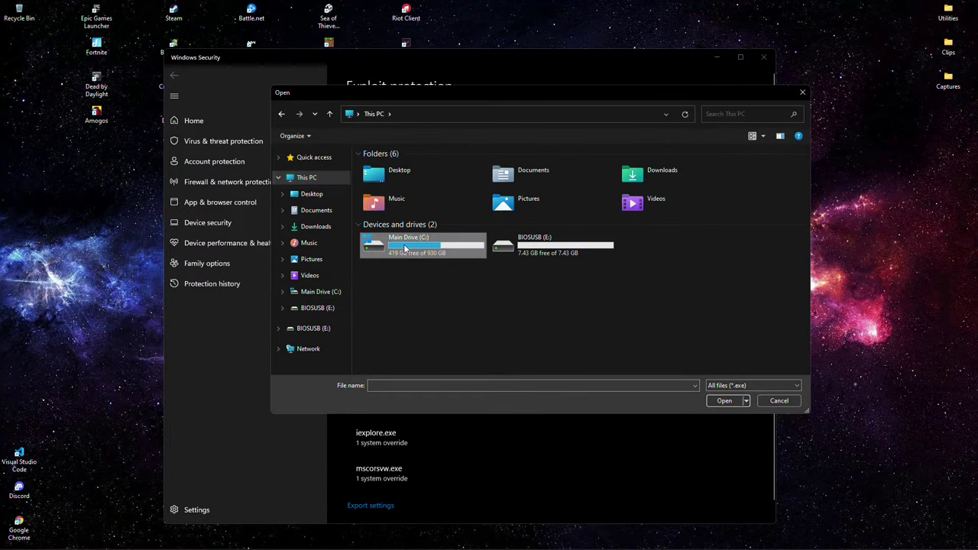
double_click(405, 246)
scroll(406, 301, down, 2)
double_click(407, 274)
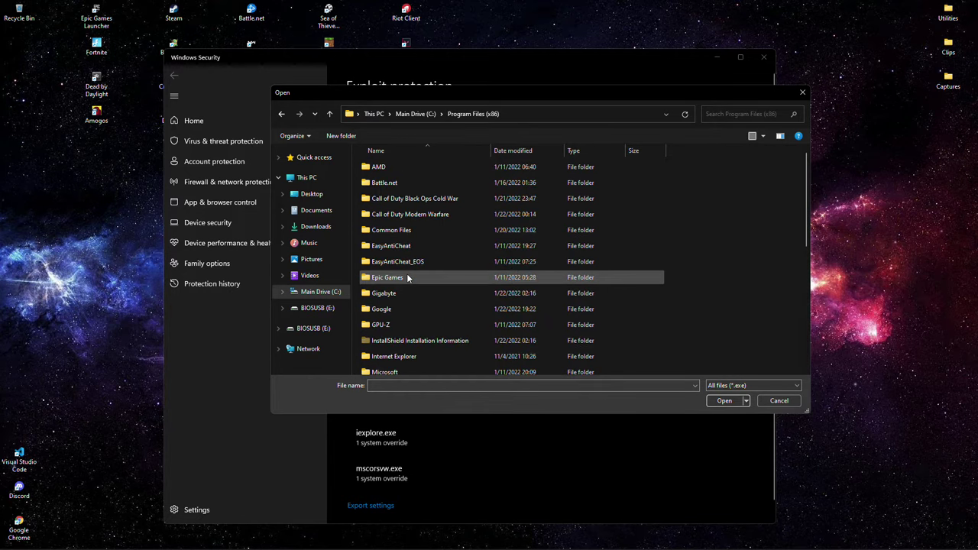
double_click(413, 215)
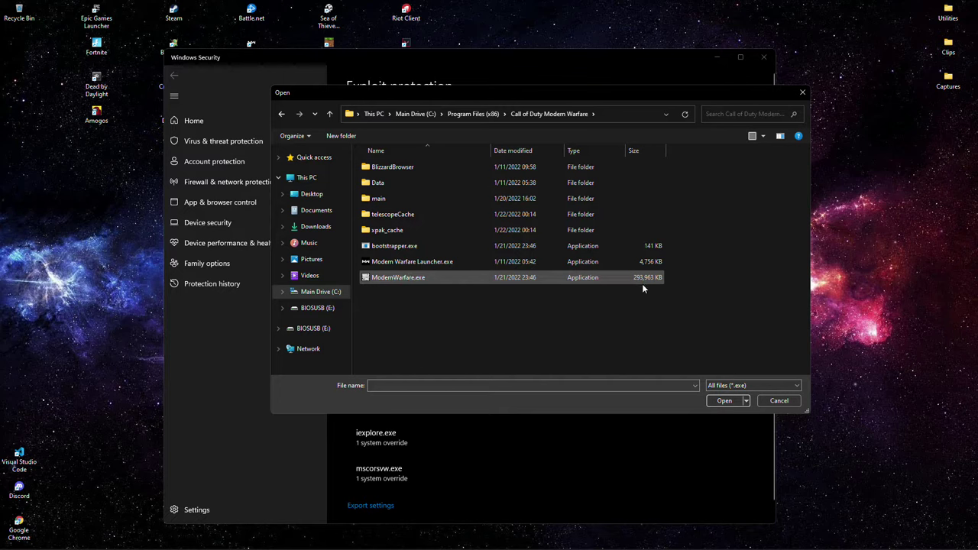
click(421, 281)
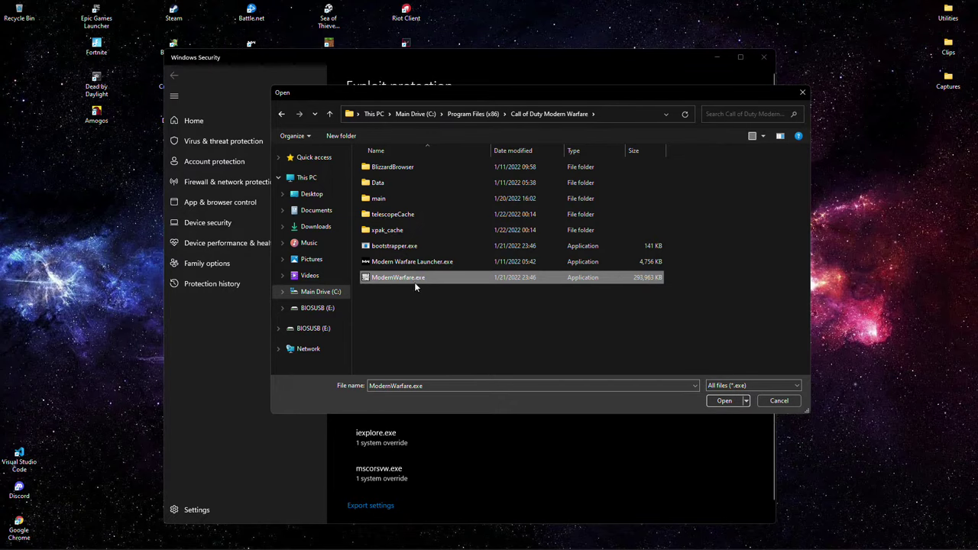
- Add ModernWarfare.exe with Control flow guard overridden Off, apply, and approve UAC
double_click(408, 280)
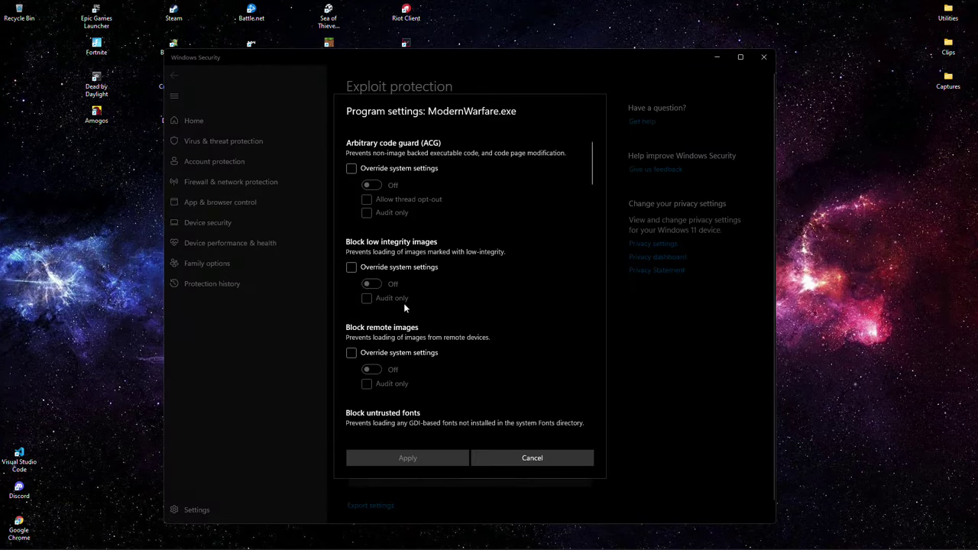
scroll(398, 295, down, 8)
click(382, 224)
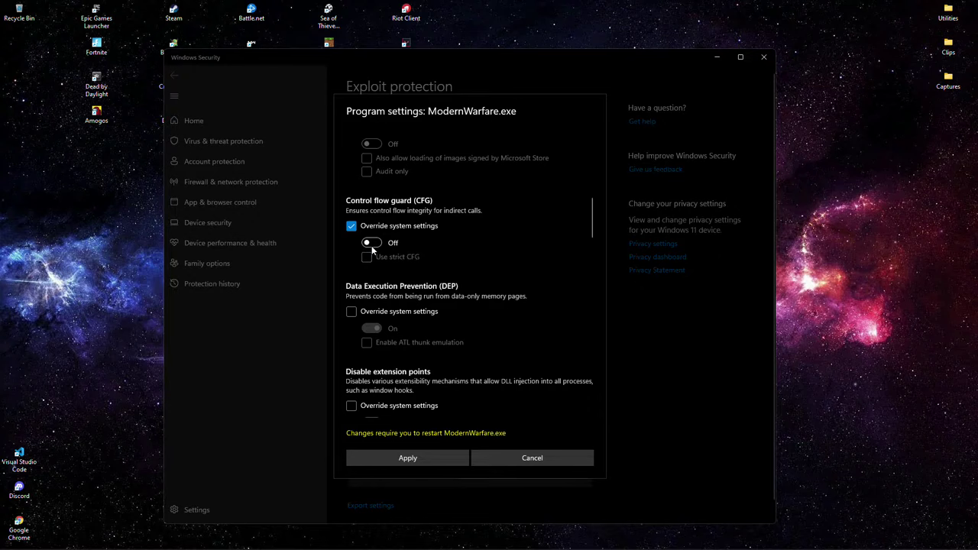
click(430, 457)
click(535, 347)
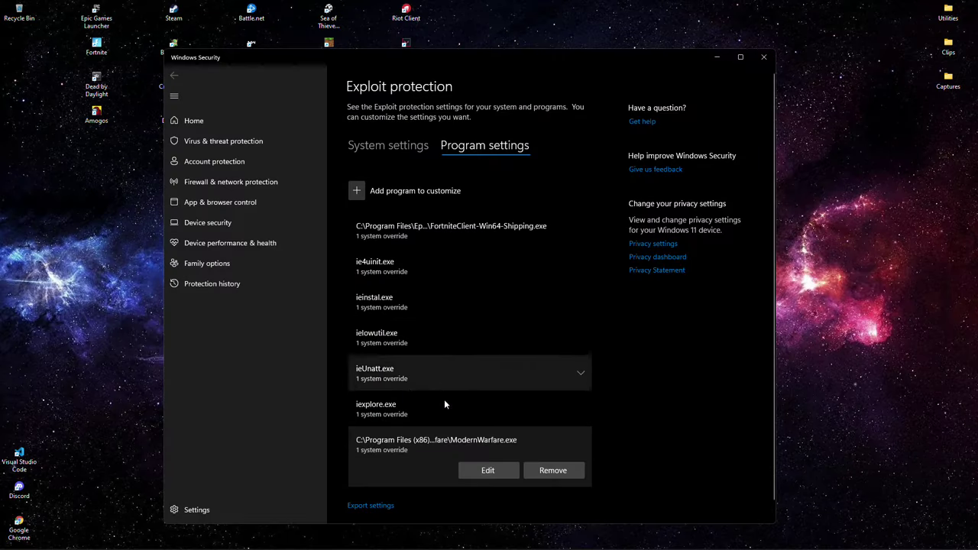
- Reopen ModernWarfare.exe's settings to verify, cancel, and close Windows Security
click(488, 470)
scroll(394, 284, down, 10)
scroll(394, 284, down, 3)
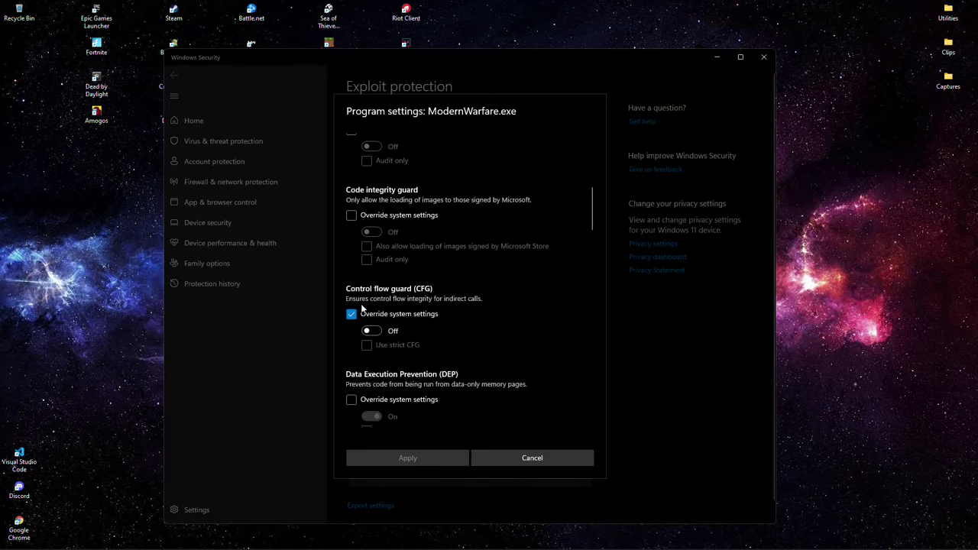
click(535, 458)
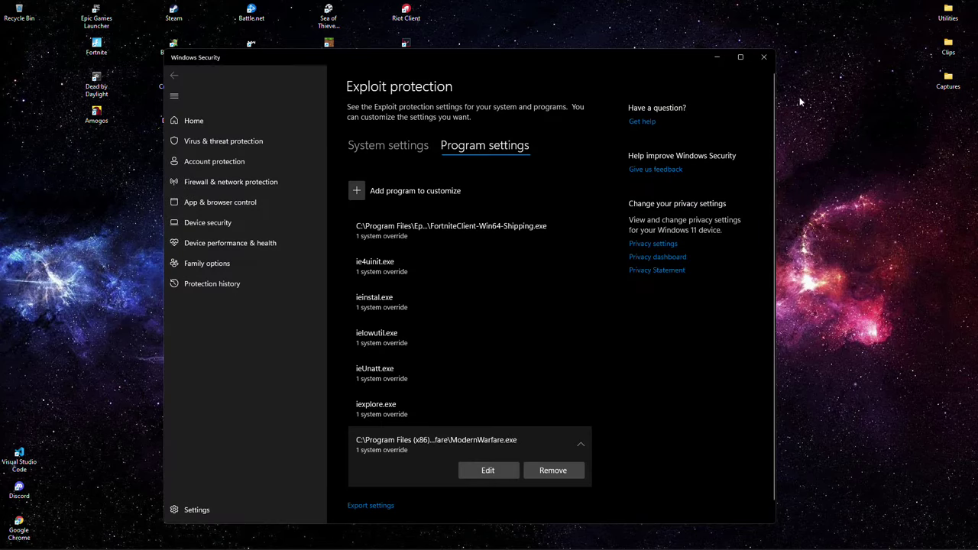
click(763, 56)
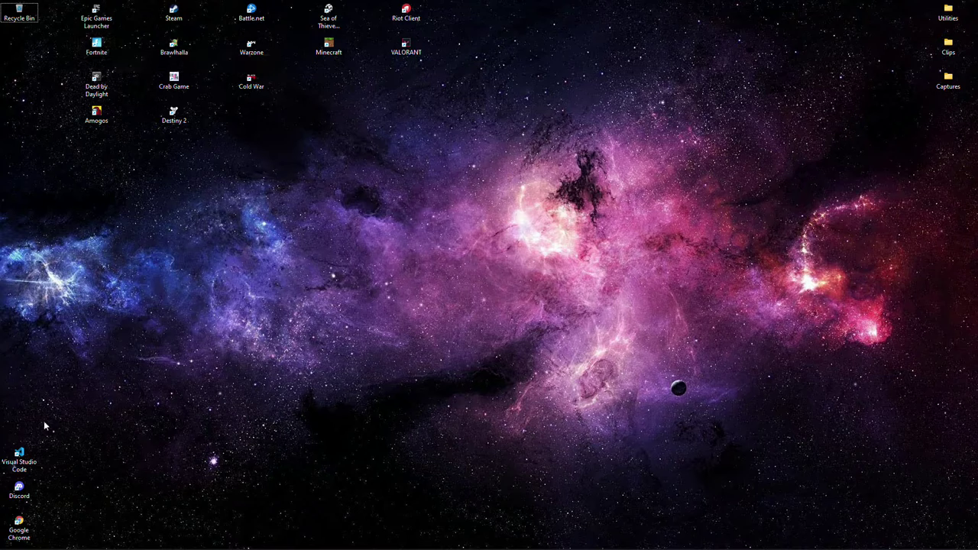
- Search 'exploit' to open Exploit protection and edit the Fortnite entry in Program settings
click(40, 538)
text(e)
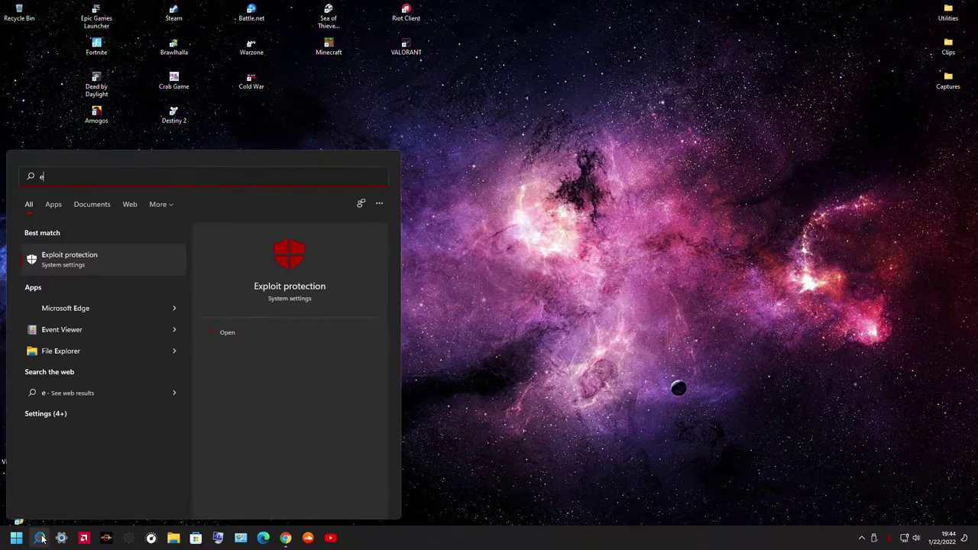
key(BackSpace)
text(exploit)
key(Return)
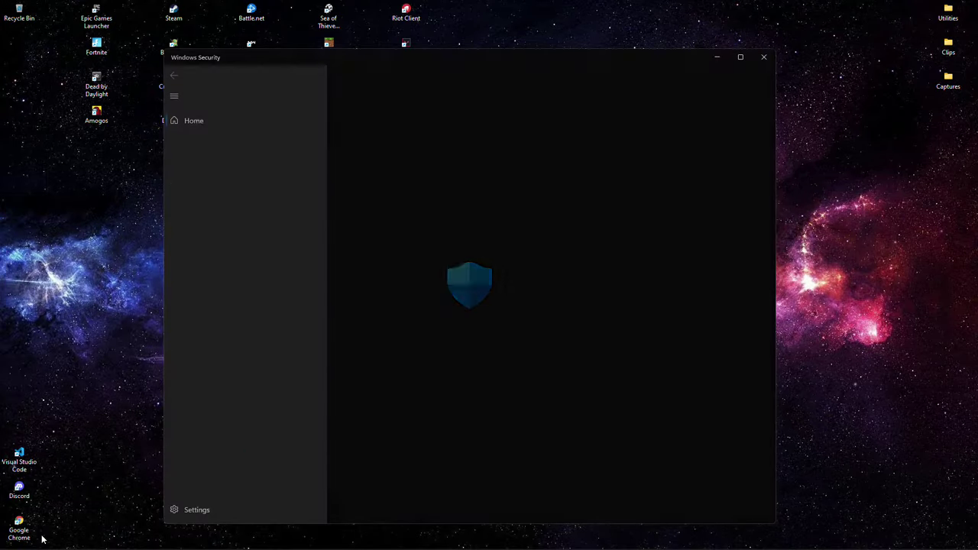
click(466, 150)
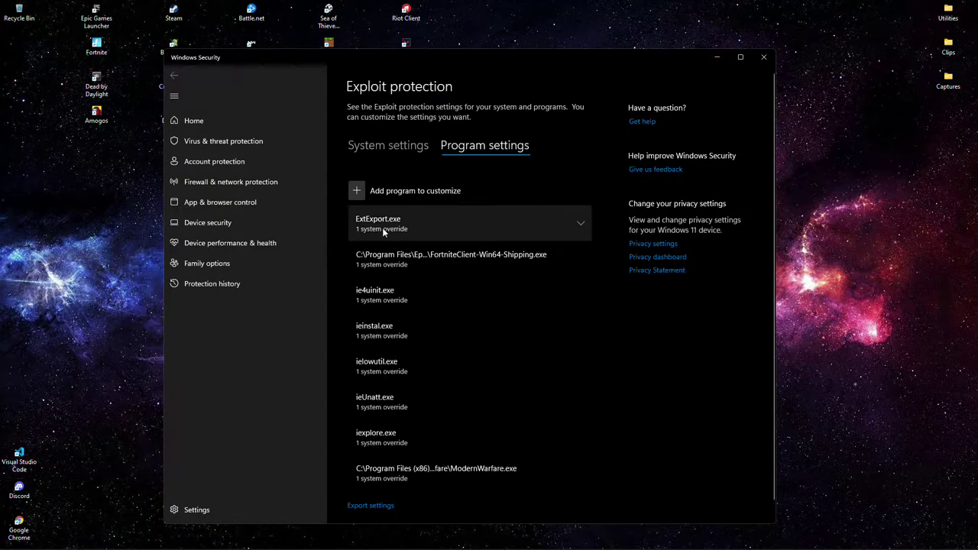
click(433, 254)
click(479, 284)
- Turn Fortnite's Control flow guard override On, apply, approve UAC, and close Windows Security
scroll(383, 264, down, 10)
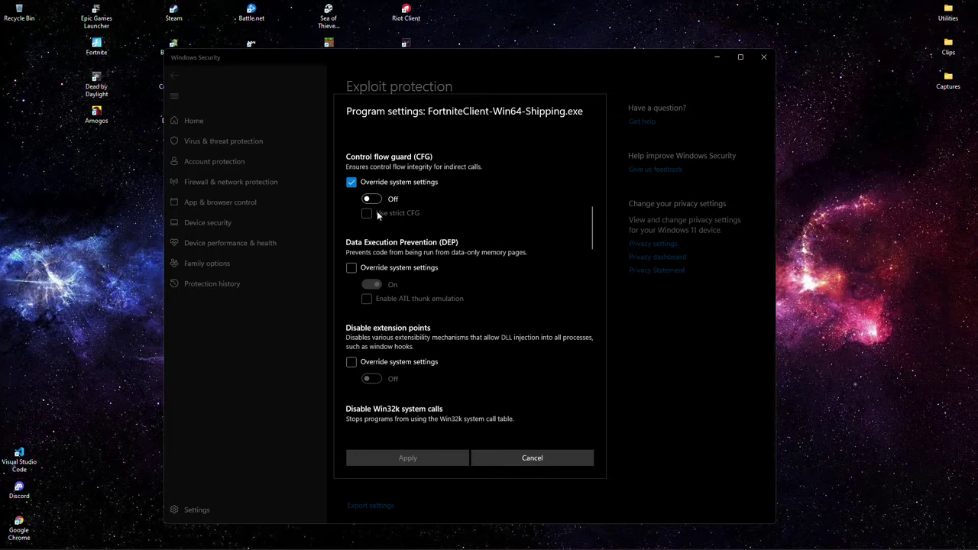
click(373, 199)
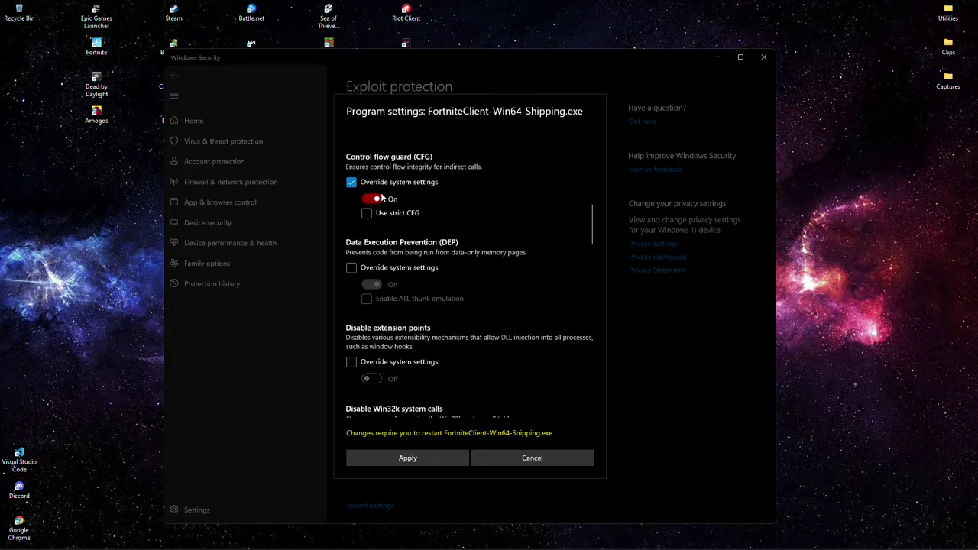
click(403, 458)
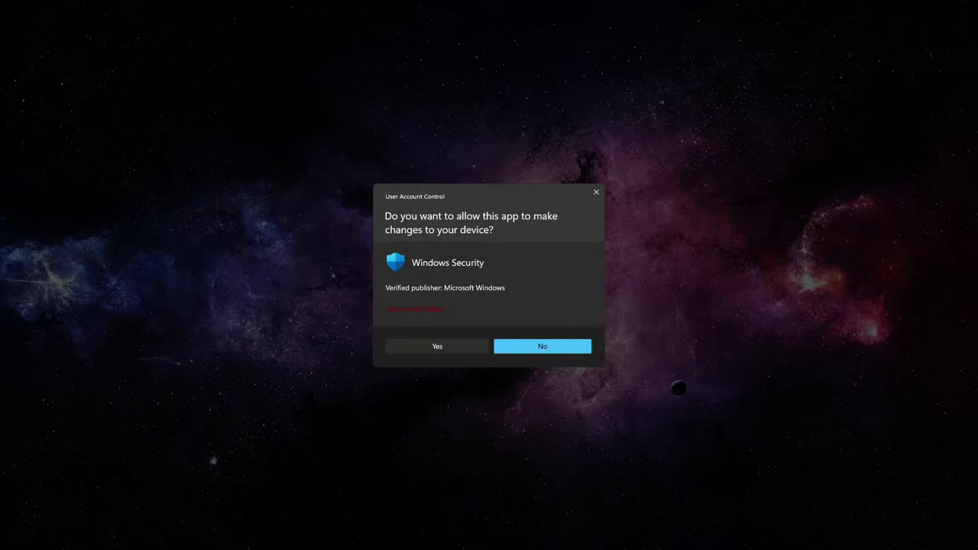
click(437, 346)
click(765, 55)
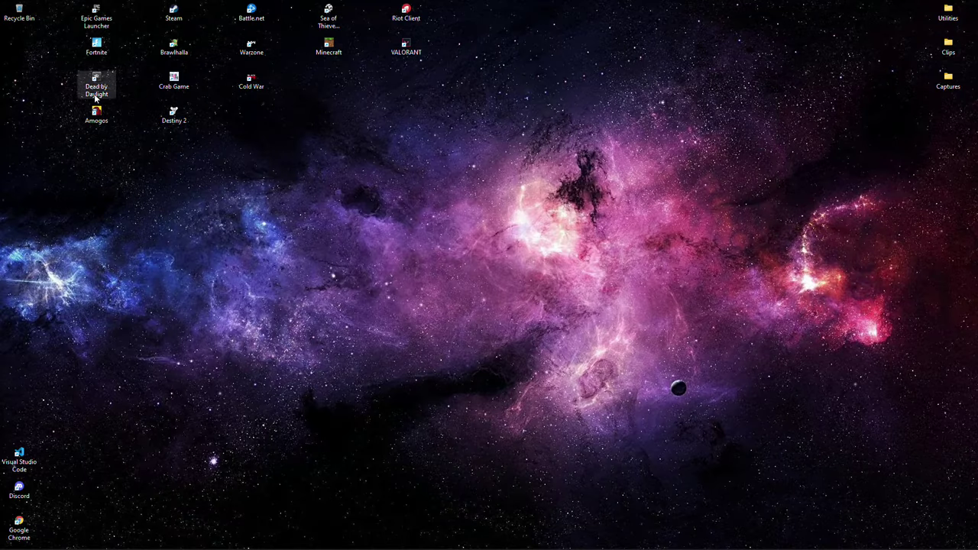